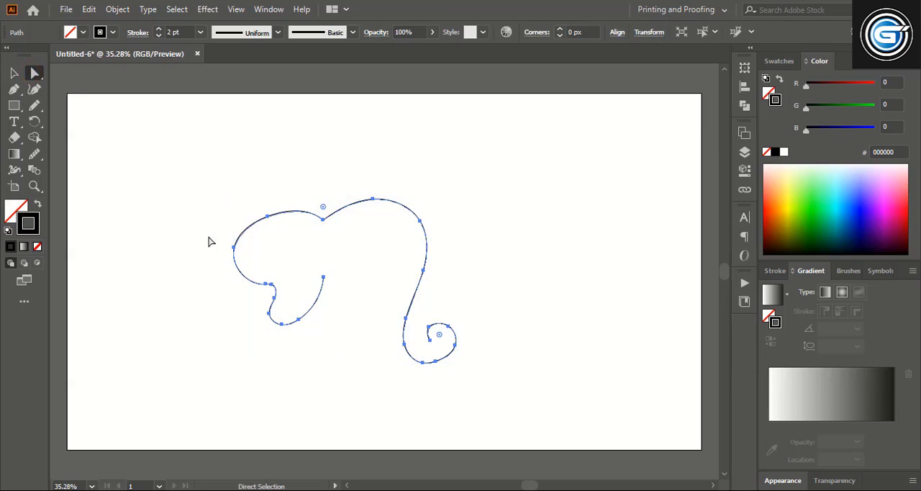
Step: Move the outer ear's two anchors slightly and smooth the ear's lower curves with the Smooth tool
click(232, 247)
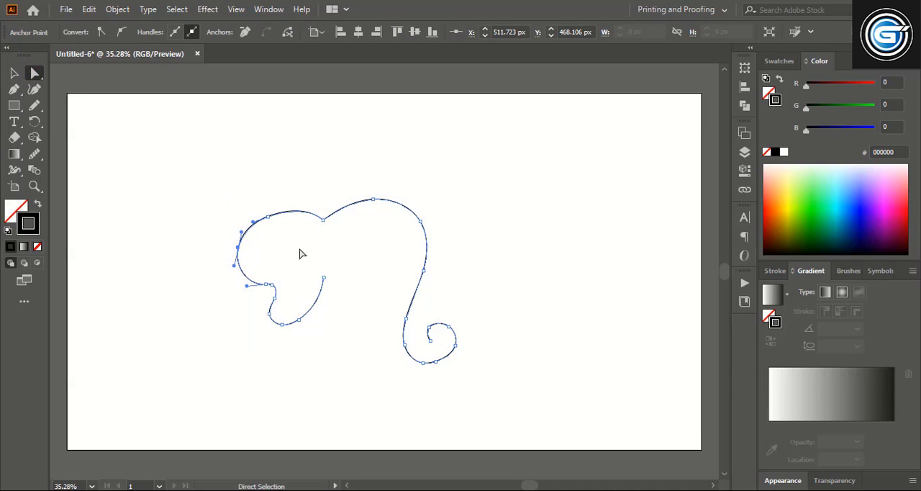
click(267, 217)
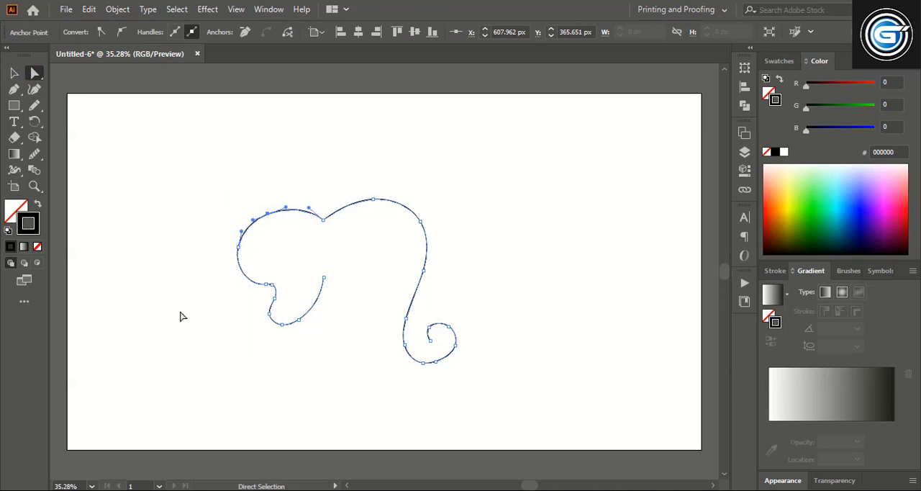
click(34, 154)
drag(272, 287, 248, 280)
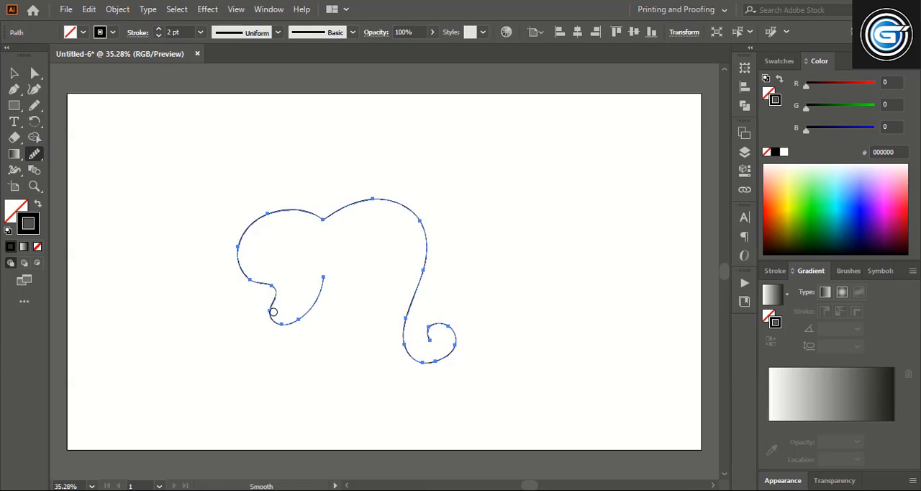
drag(320, 303, 274, 336)
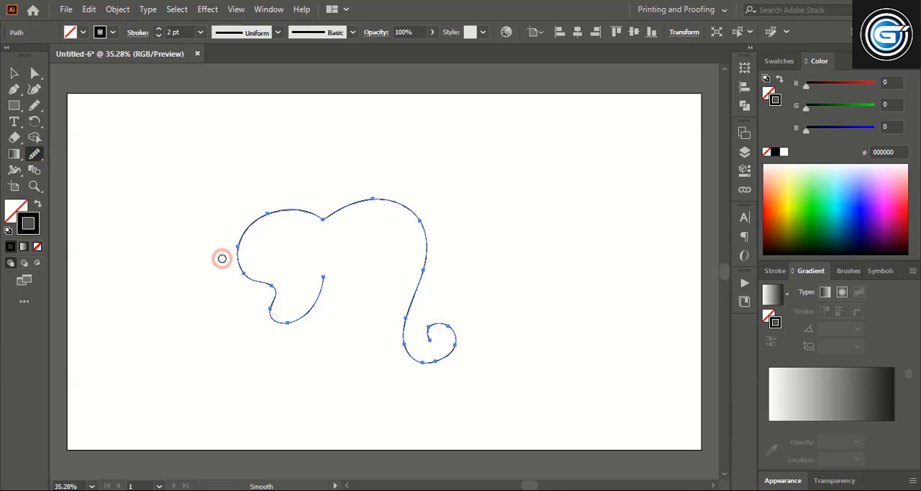
drag(243, 280, 224, 246)
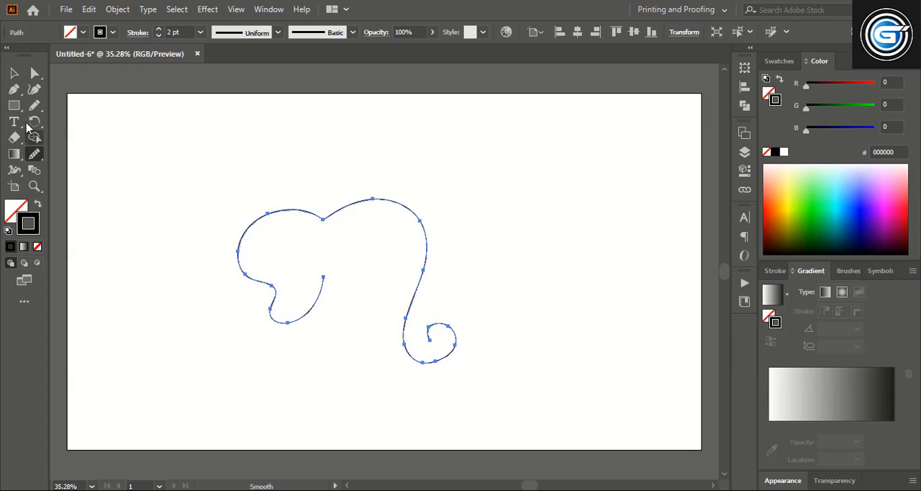
Step: Nudge the anchor where the forehead curves into the trunk slightly inward and down
click(14, 73)
click(479, 210)
click(420, 240)
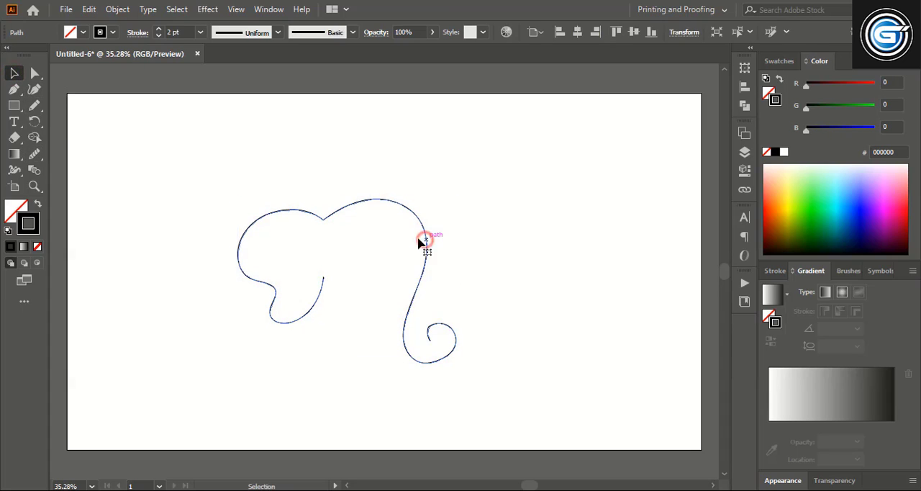
key(a)
click(419, 220)
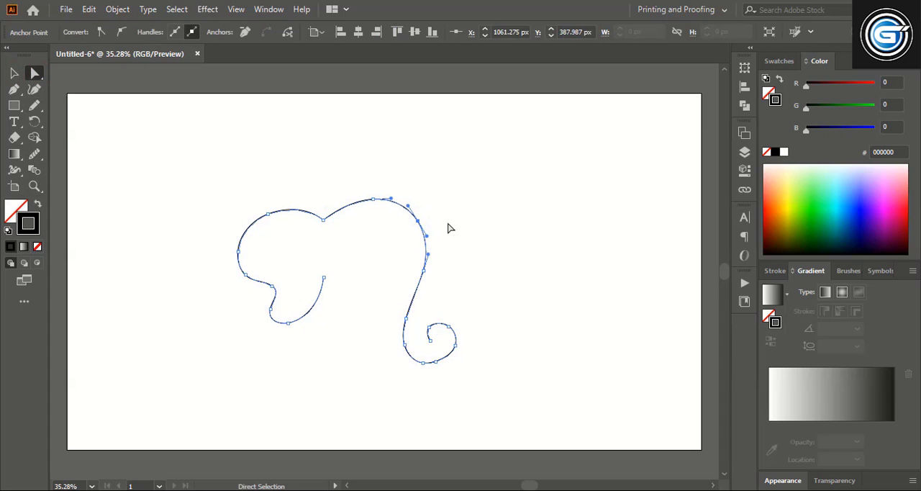
key(Left)
key(Left)
key(Left)
key(Left)
key(Down)
key(Down)
key(Down)
key(Down)
click(13, 73)
click(494, 198)
Step: Cut the outline with the Scissors tool at the head dip and at the notch below the ear
click(387, 203)
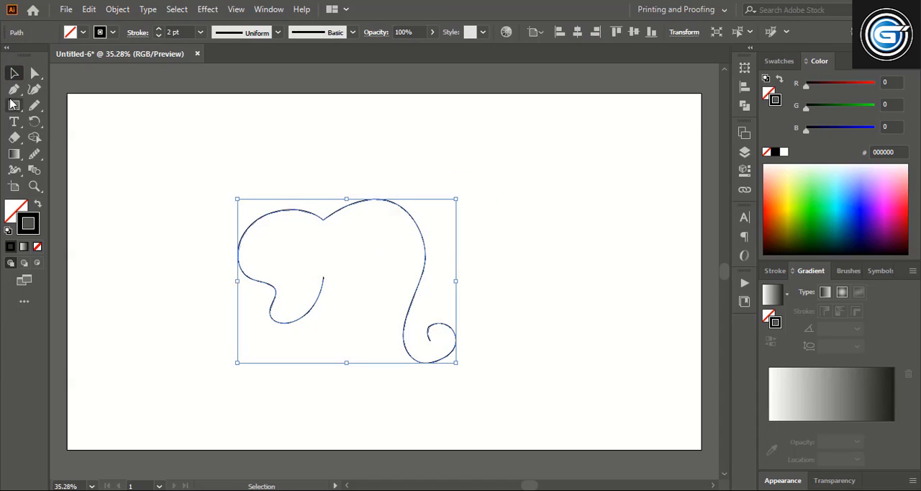
drag(14, 136, 58, 154)
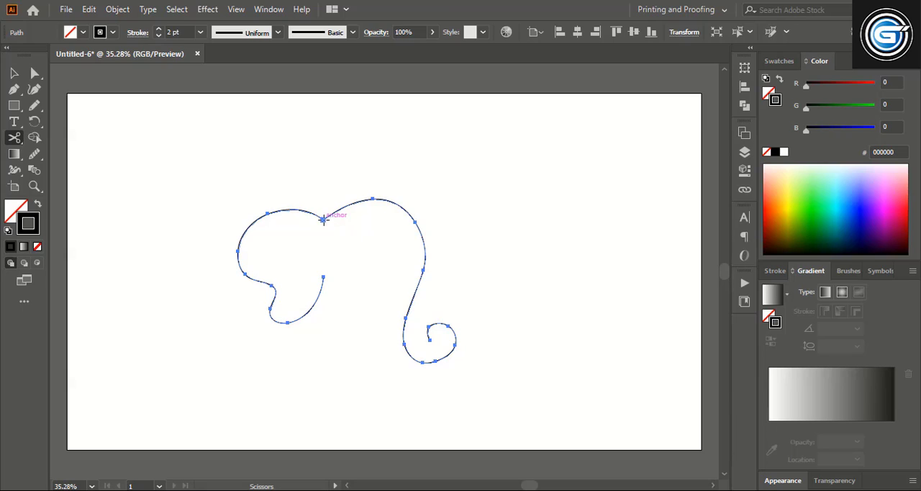
click(323, 219)
click(272, 286)
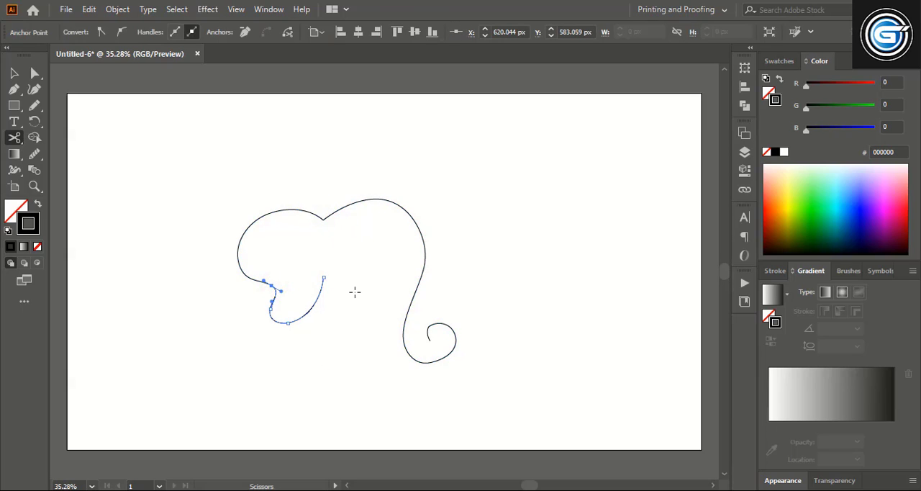
click(14, 73)
click(446, 174)
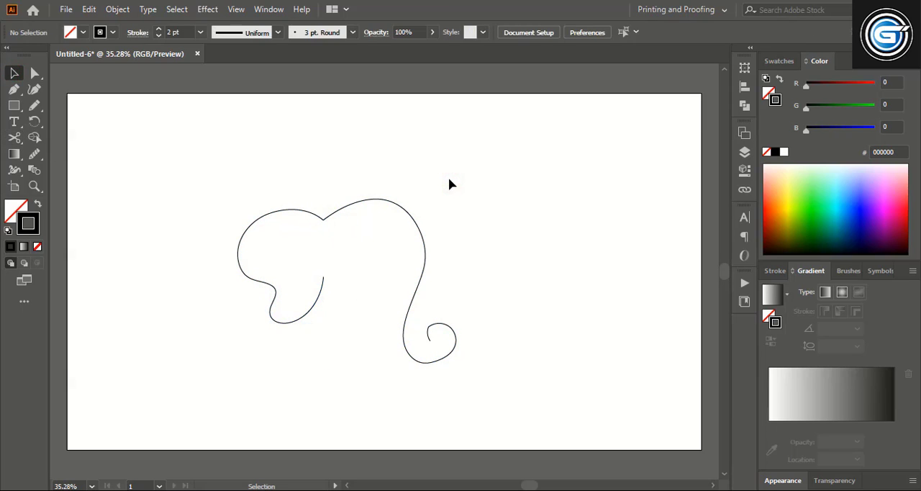
Step: Give all the outline paths a 23 pt stroke with Width Profile 2
drag(222, 190, 454, 343)
click(158, 28)
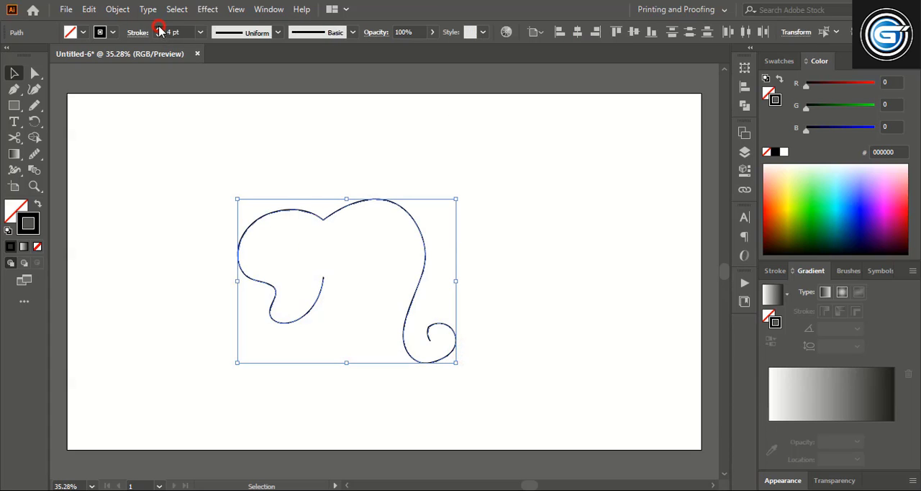
click(278, 32)
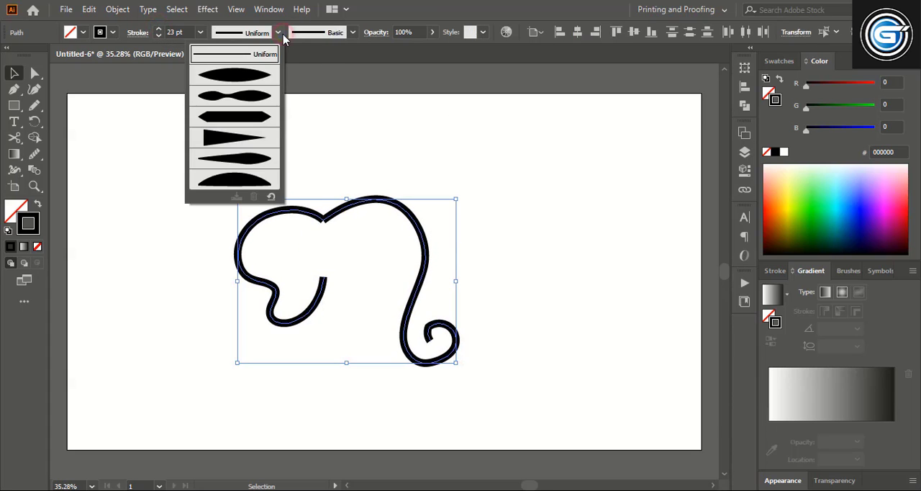
click(252, 101)
click(192, 171)
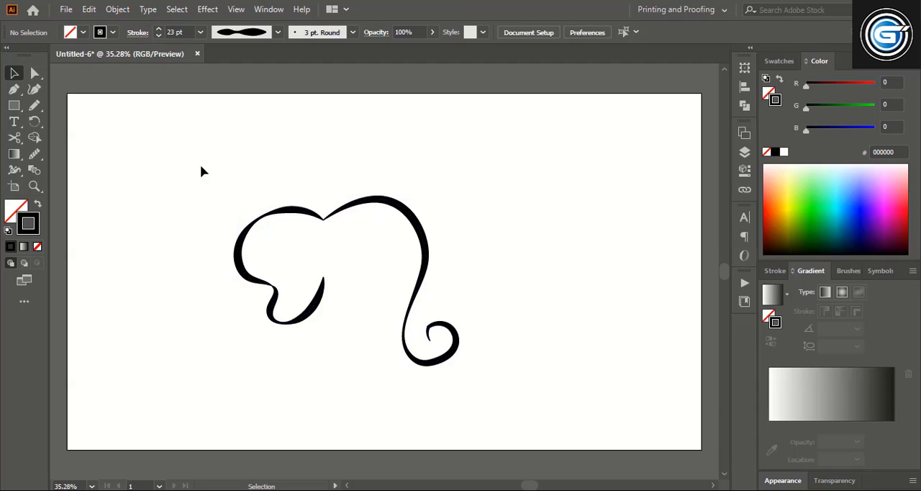
Step: Smooth the trunk path along its curl, lower bend and forehead with the Smooth tool
click(439, 328)
click(33, 155)
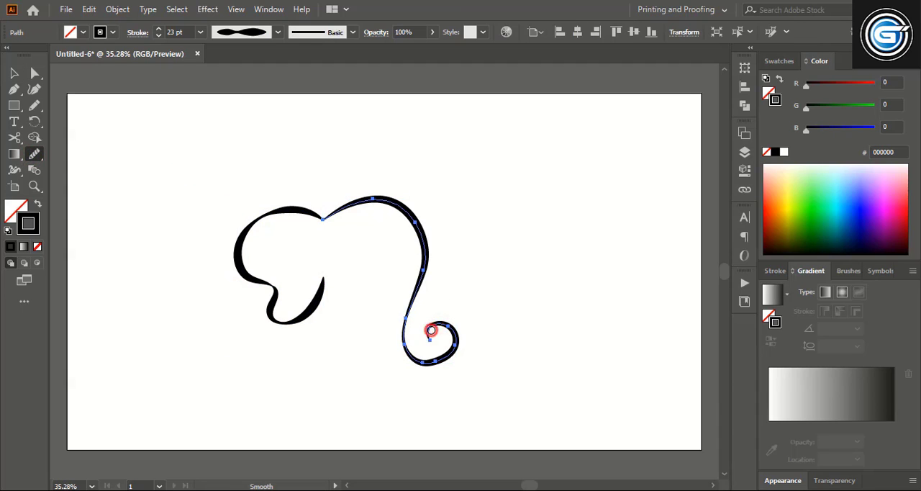
drag(430, 330, 458, 321)
drag(428, 362, 467, 332)
drag(423, 310, 399, 209)
click(13, 72)
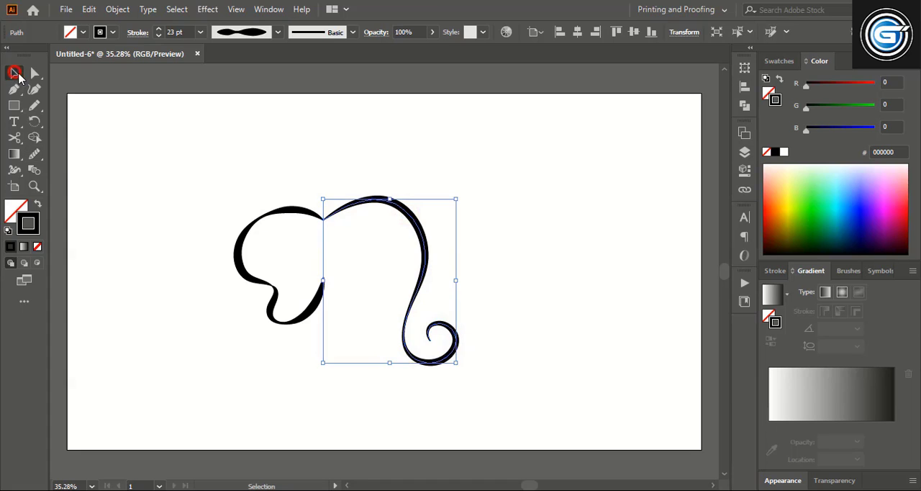
click(348, 139)
Step: Expand the appearance of all the strokes into filled shapes
drag(226, 174, 515, 373)
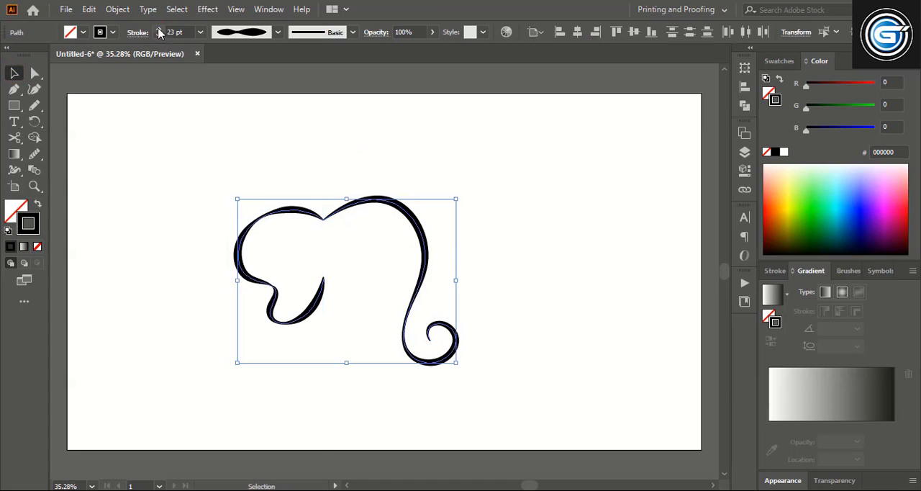
click(117, 9)
click(155, 179)
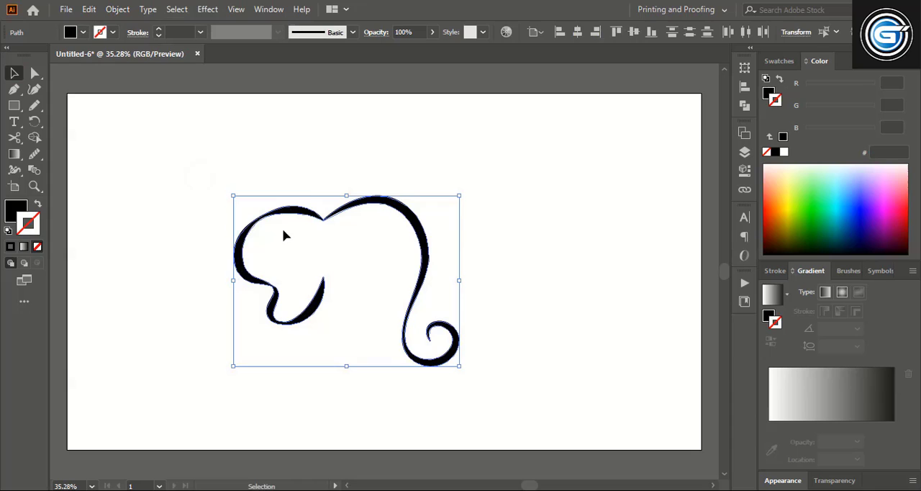
click(507, 182)
Step: Unite the expanded outline shapes and narrow the result slightly from the ear side
drag(208, 178, 491, 382)
click(741, 107)
click(588, 100)
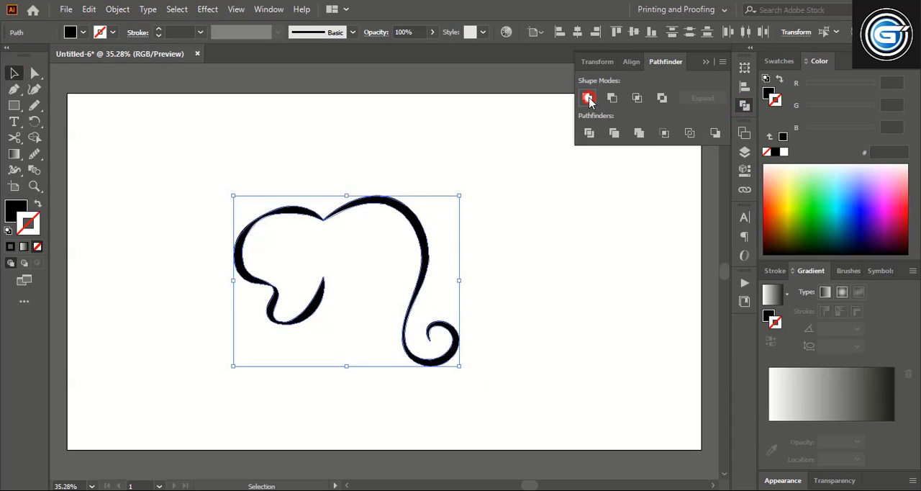
click(708, 56)
mouse_move(233, 280)
mouse_down()
mouse_move(254, 281)
mouse_move(246, 280)
mouse_up()
click(523, 288)
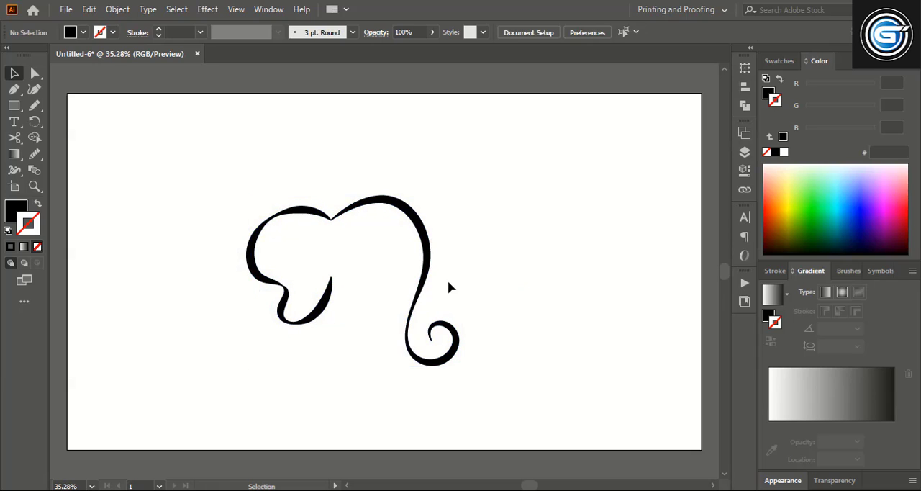
Step: Draw a closed crescent-shaped tusk across the trunk with the Pencil tool, using a black stroke and no fill
click(34, 105)
click(91, 138)
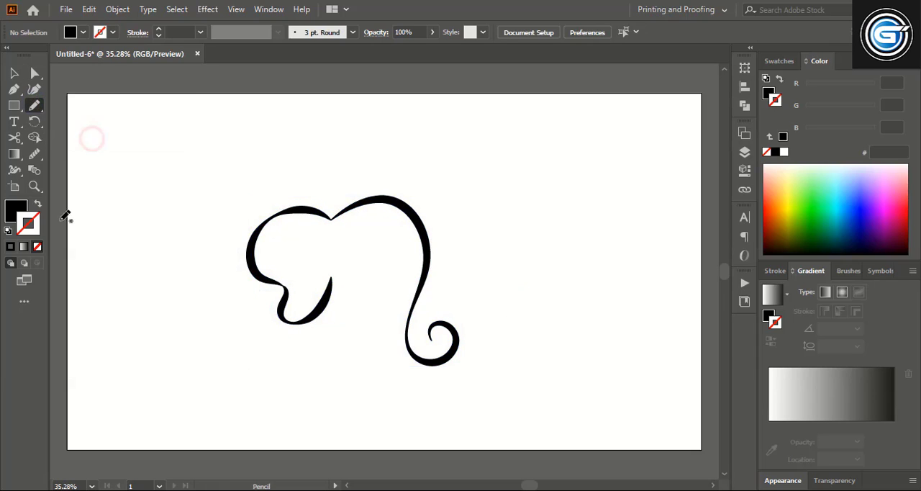
click(13, 249)
click(14, 210)
click(37, 246)
click(33, 224)
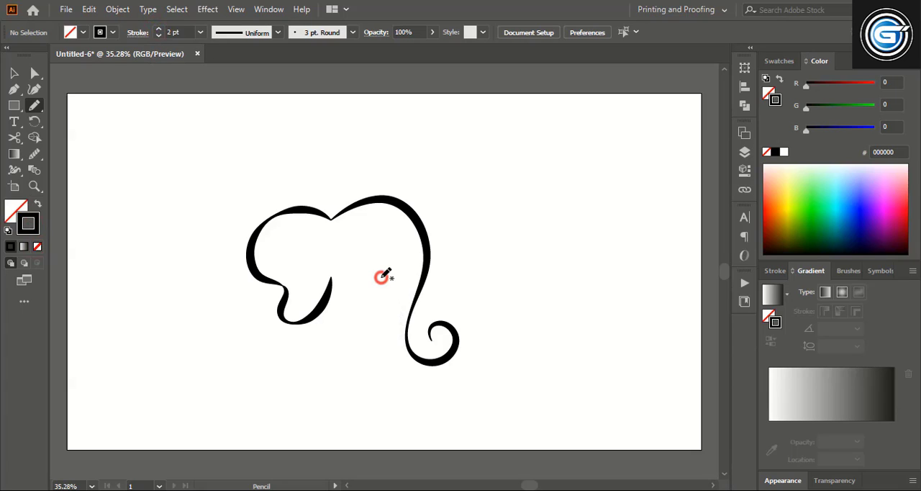
mouse_move(381, 277)
mouse_down()
mouse_move(399, 294)
mouse_move(428, 290)
mouse_move(462, 253)
mouse_move(471, 259)
mouse_move(458, 299)
mouse_move(436, 309)
mouse_move(400, 314)
mouse_move(380, 278)
mouse_up()
Step: Give the tusk a solid black fill and no stroke
click(38, 247)
click(14, 210)
click(10, 248)
click(14, 72)
click(540, 270)
Step: Reshape the tusk's lower edge so that it curves slightly further down
click(447, 289)
click(36, 73)
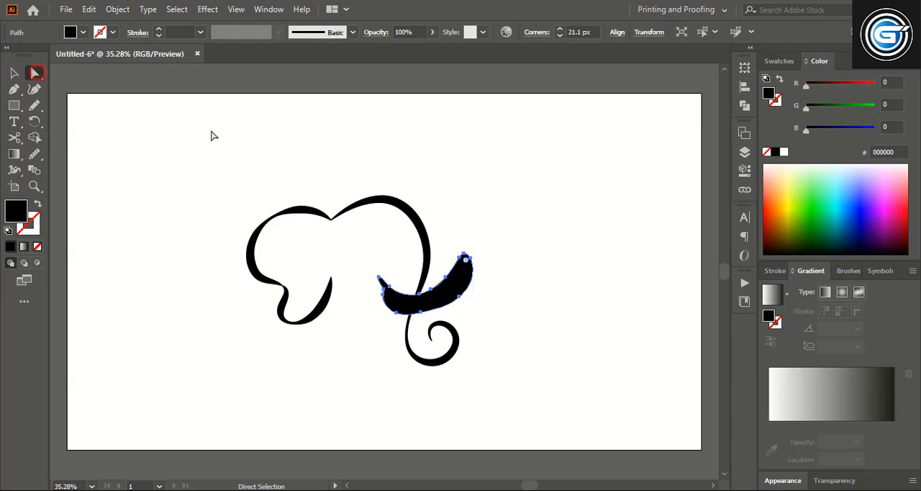
drag(415, 304, 440, 318)
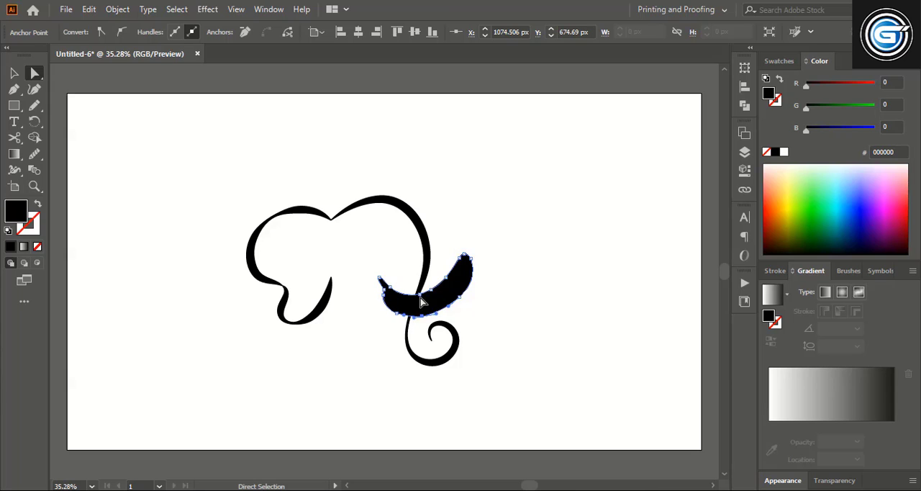
click(516, 286)
Step: Draw a small black circle above the tusk's inner tip as the eye
drag(13, 105, 62, 121)
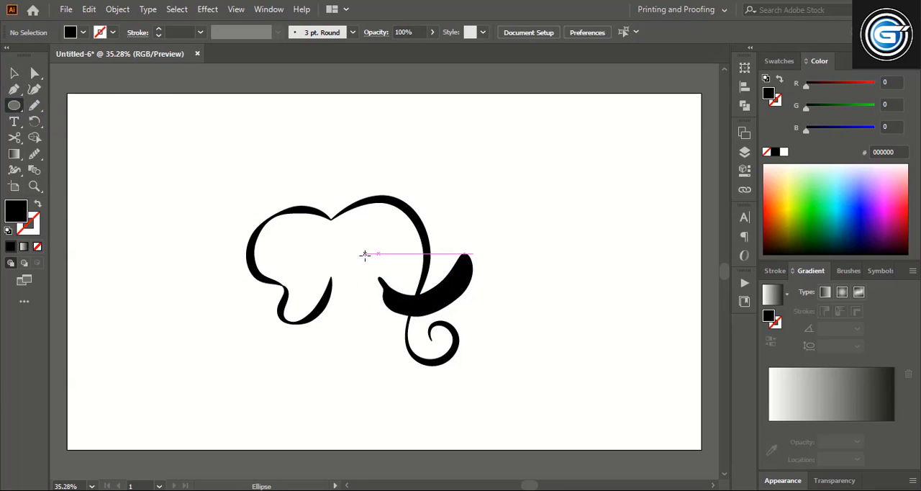
drag(362, 241, 376, 253)
key(v)
click(562, 265)
Step: Raise and narrow the tusk, and shift the eye slightly lower
drag(456, 288, 456, 275)
drag(472, 272, 457, 287)
click(497, 266)
drag(372, 248, 371, 254)
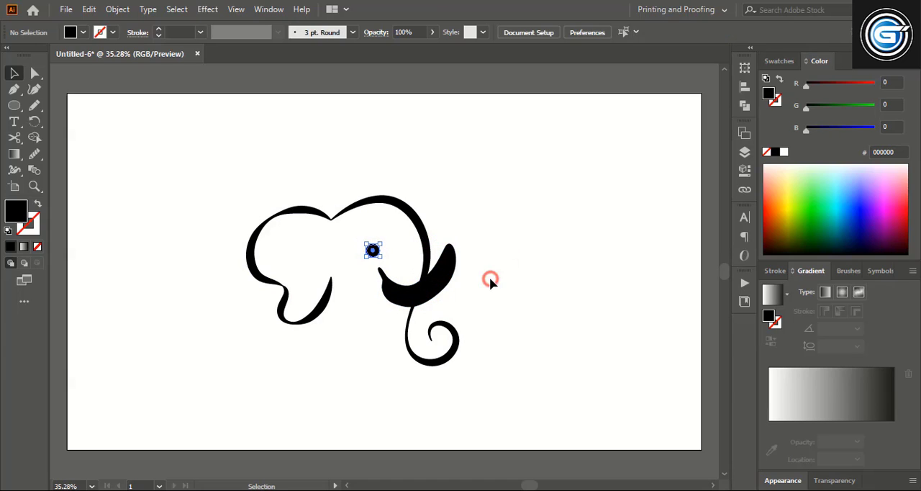
click(490, 280)
Step: Create an enlarged copy of the tusk around it with Offset Path, using Miter joins
click(442, 268)
click(118, 9)
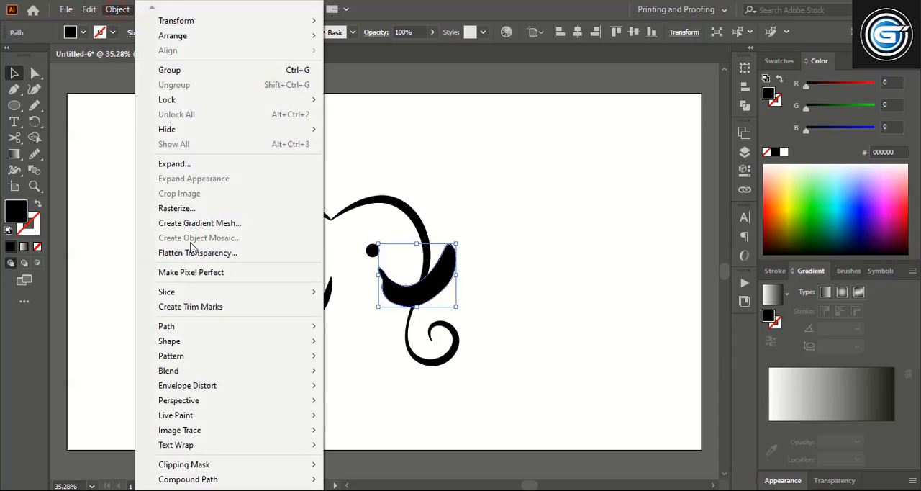
mouse_move(306, 325)
click(359, 373)
click(558, 262)
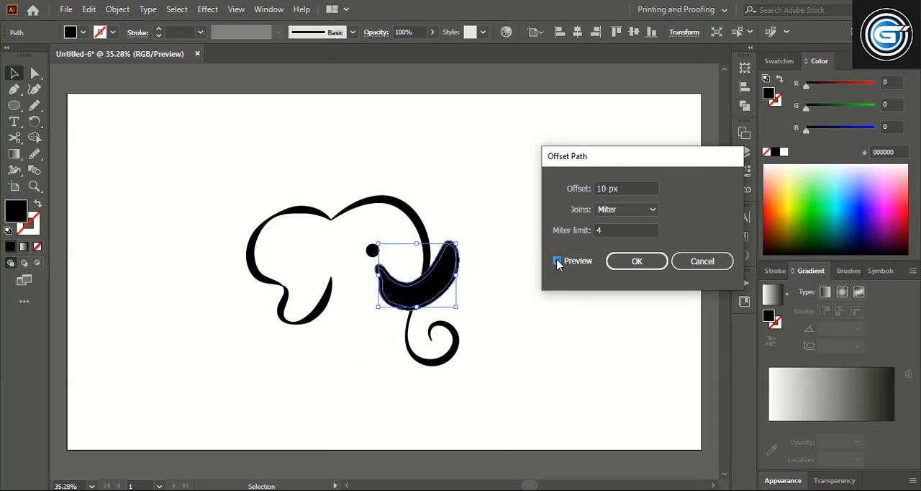
double_click(617, 189)
click(634, 260)
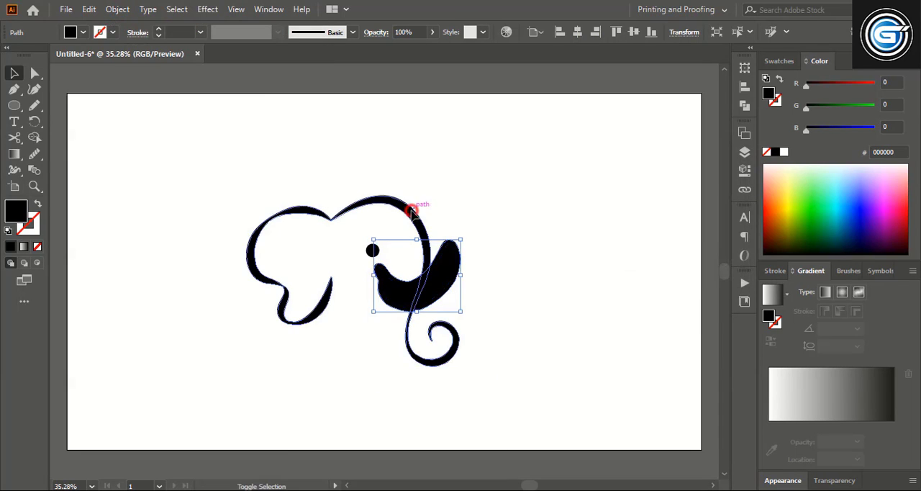
Step: Remove the offset shape and the trunk part beneath it with the Shape Builder, leaving a gap around the tusk
shift+click(412, 211)
click(35, 137)
drag(405, 295, 475, 286)
click(12, 74)
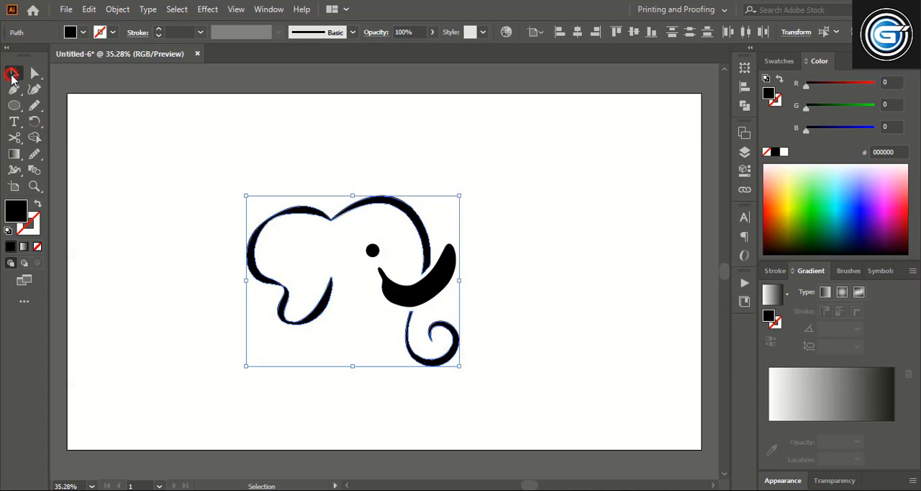
click(549, 264)
Step: Move the whole elephant head toward the lower-left part of the artboard
drag(211, 167, 514, 377)
drag(423, 284, 354, 310)
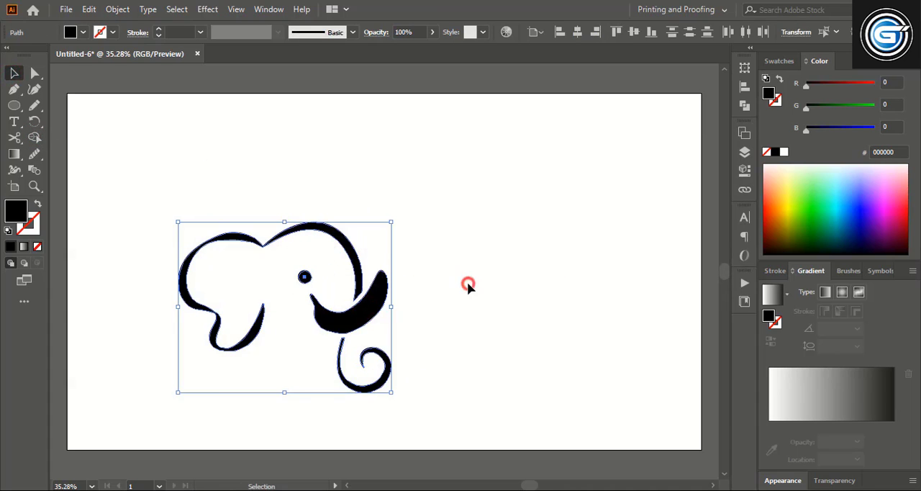
click(467, 284)
Step: Draw a thin, closed roof-shaped hanger bar above the elephant head with the Pen tool, peaking over the dip in the head
key(p)
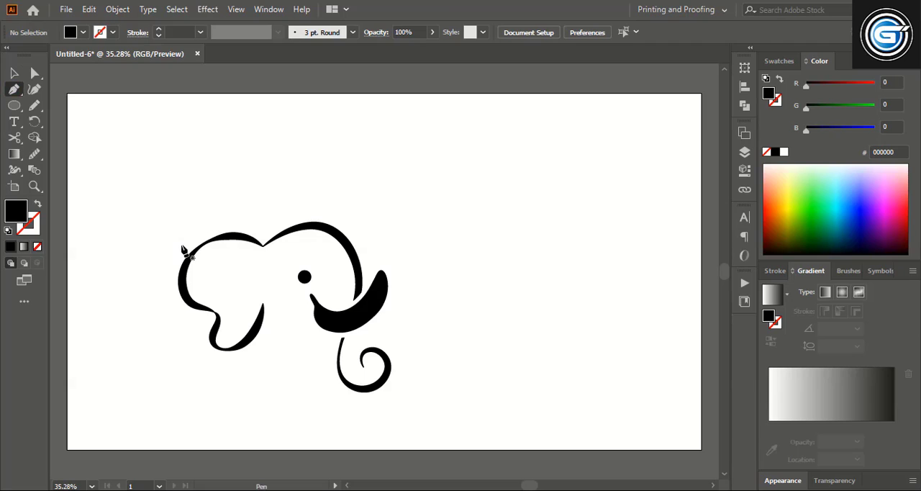
click(181, 244)
click(263, 207)
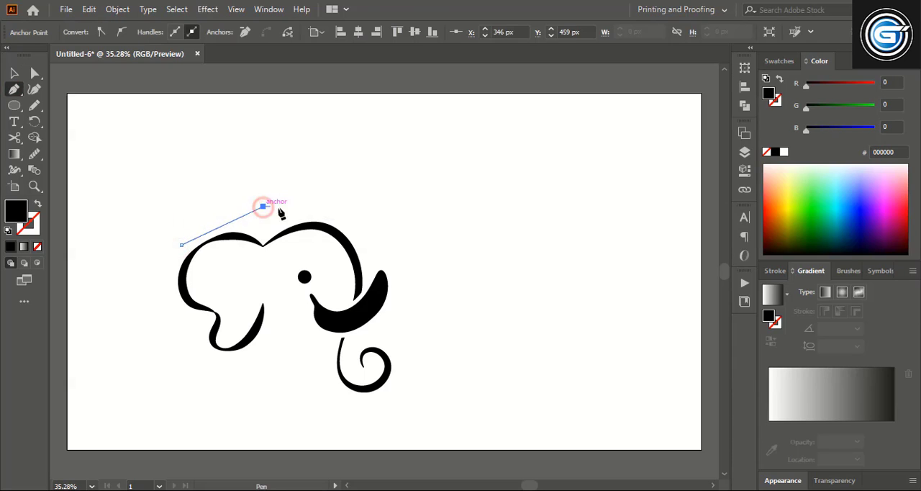
click(354, 227)
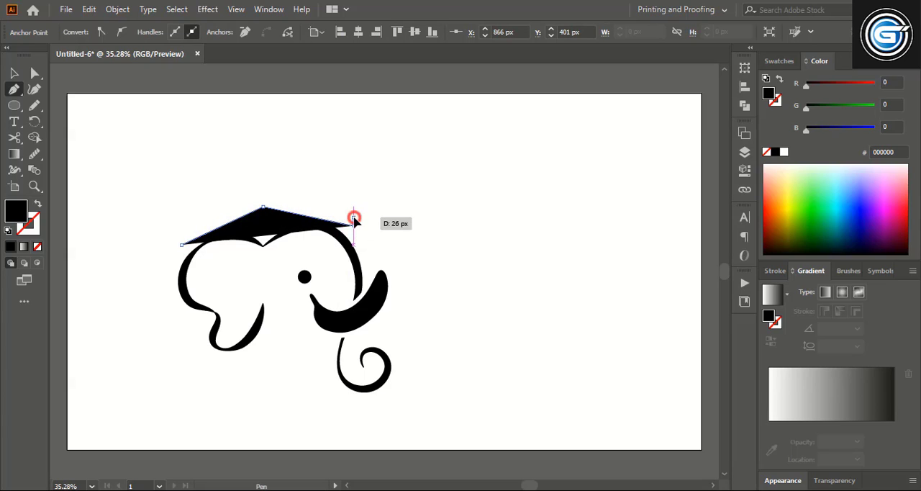
drag(354, 220, 264, 207)
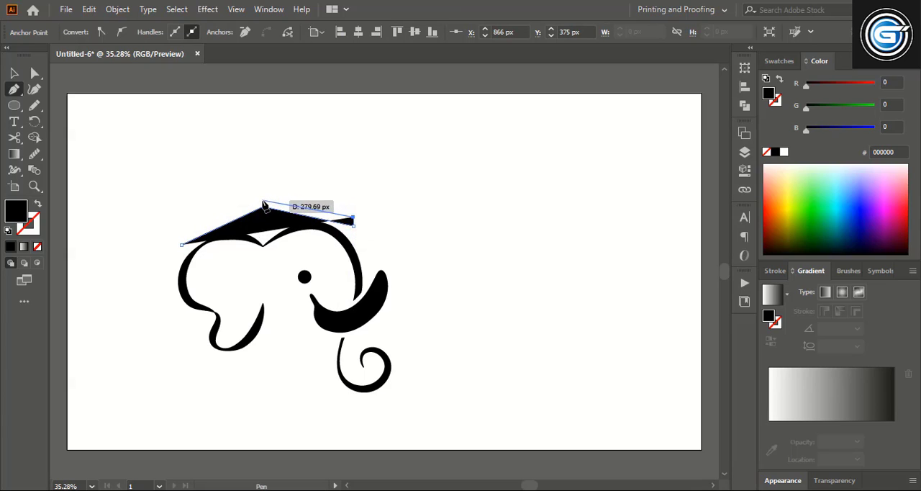
click(178, 237)
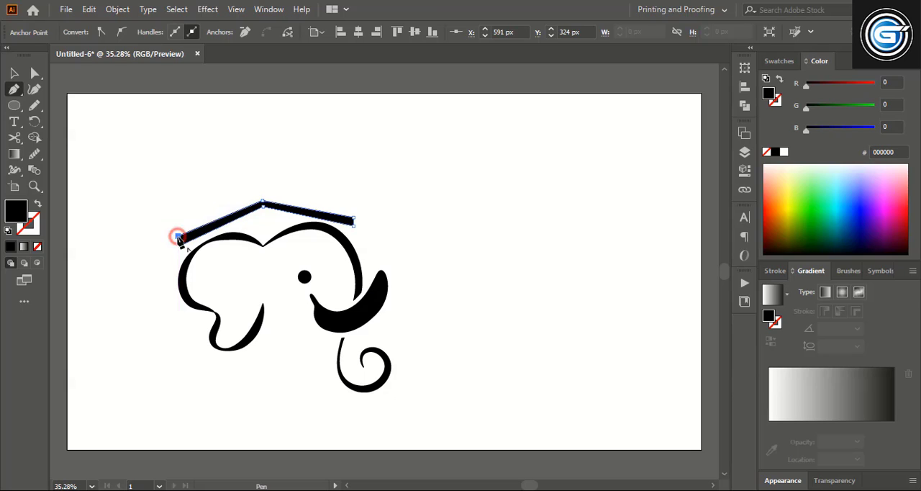
key(v)
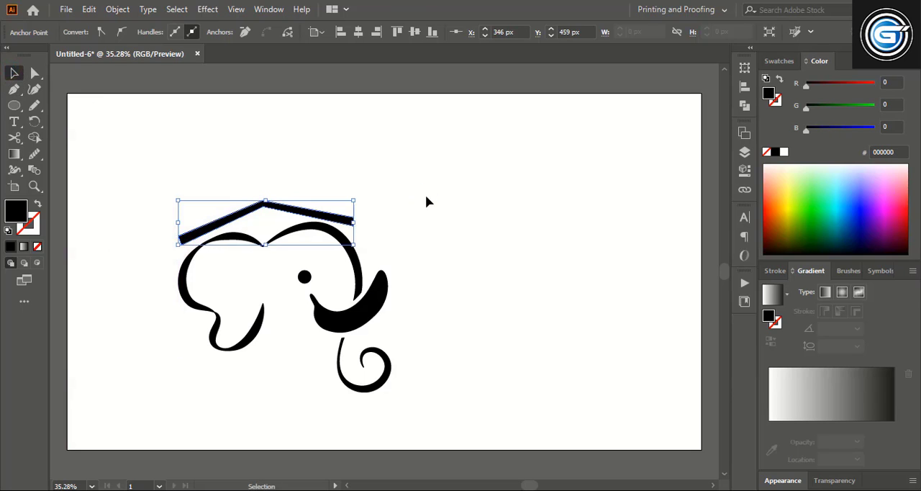
click(425, 201)
Step: Draw a curled hanger hook rising from the roof's peak with the Pencil tool and give it a black 19 pt stroke
click(35, 105)
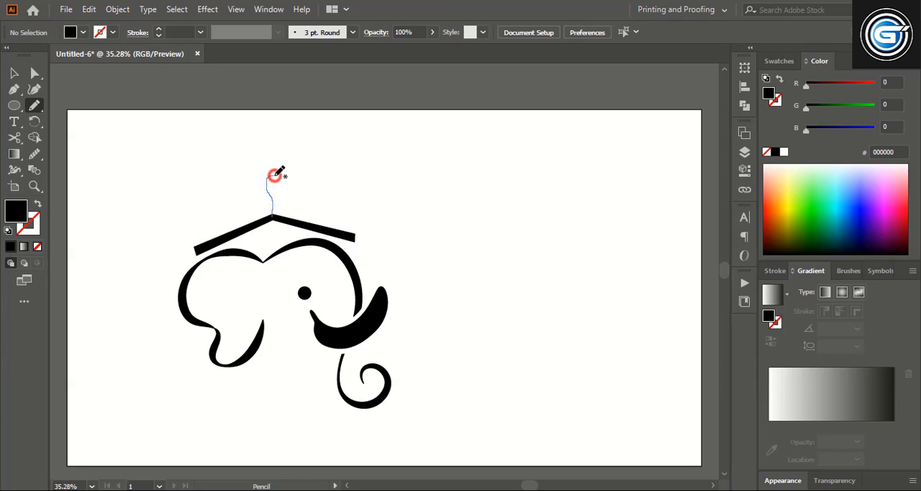
drag(285, 186, 277, 192)
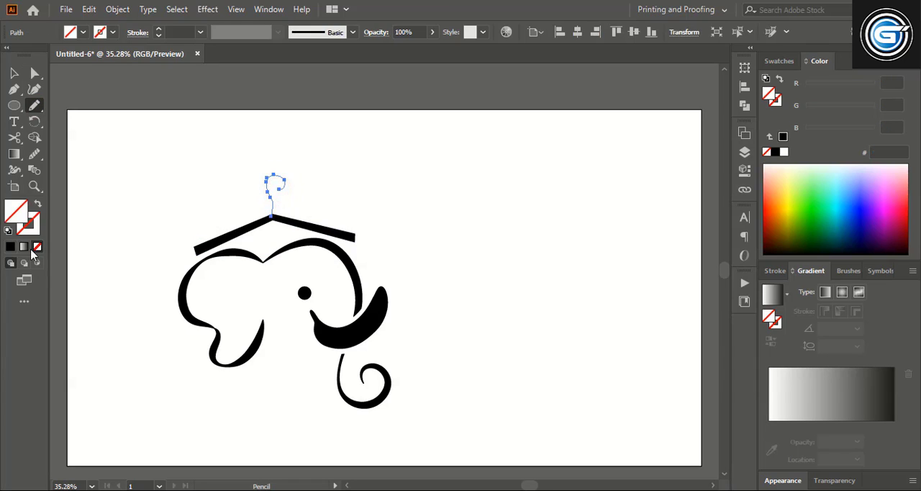
click(14, 72)
click(183, 144)
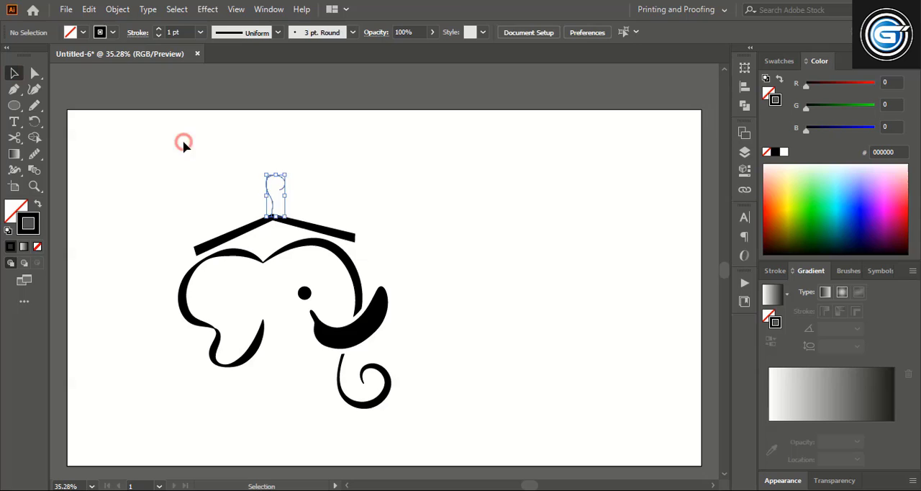
click(273, 181)
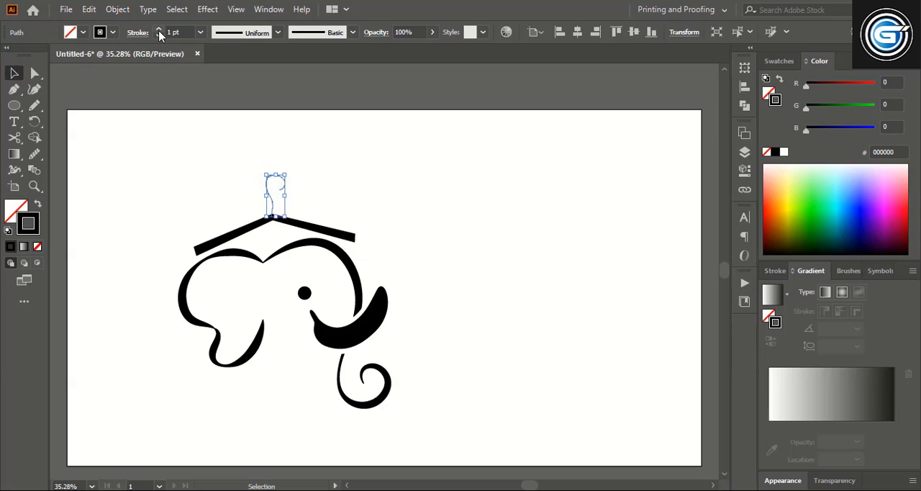
click(268, 152)
Step: Smooth the hanger hook's curve with the Smooth tool and expand its stroke into a filled shape
click(285, 181)
click(35, 154)
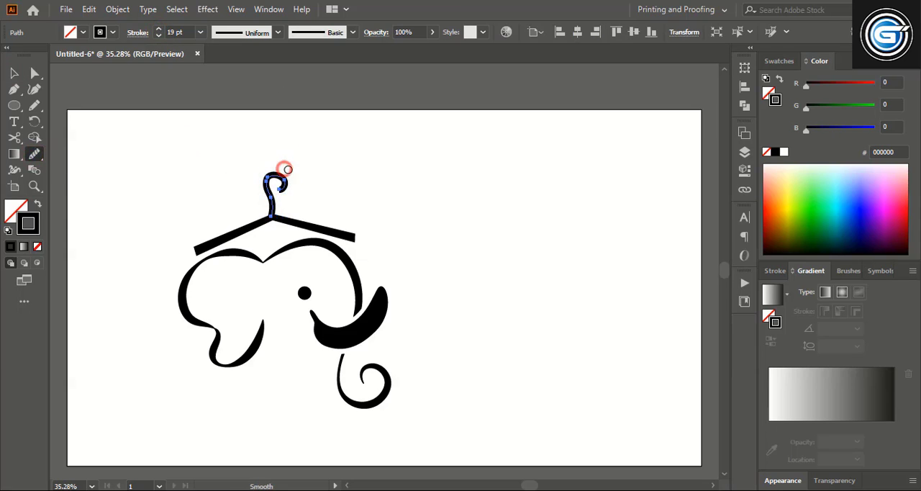
drag(258, 187, 263, 187)
click(14, 73)
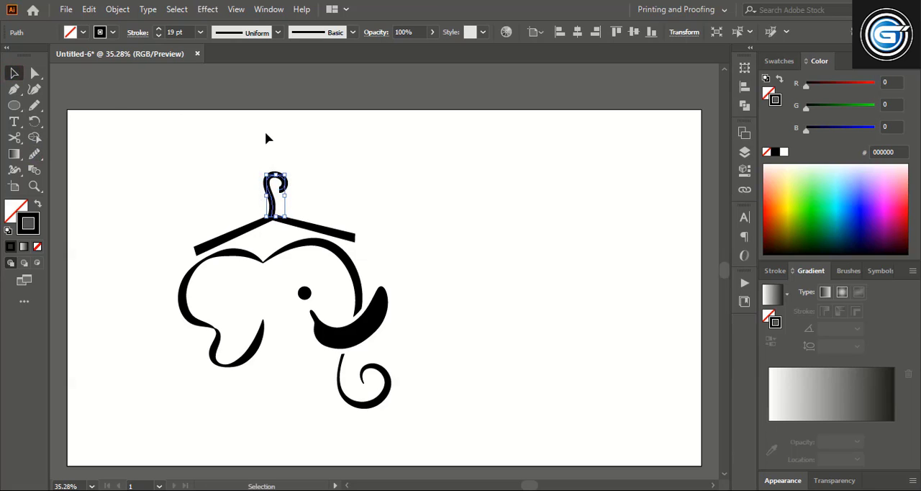
click(118, 8)
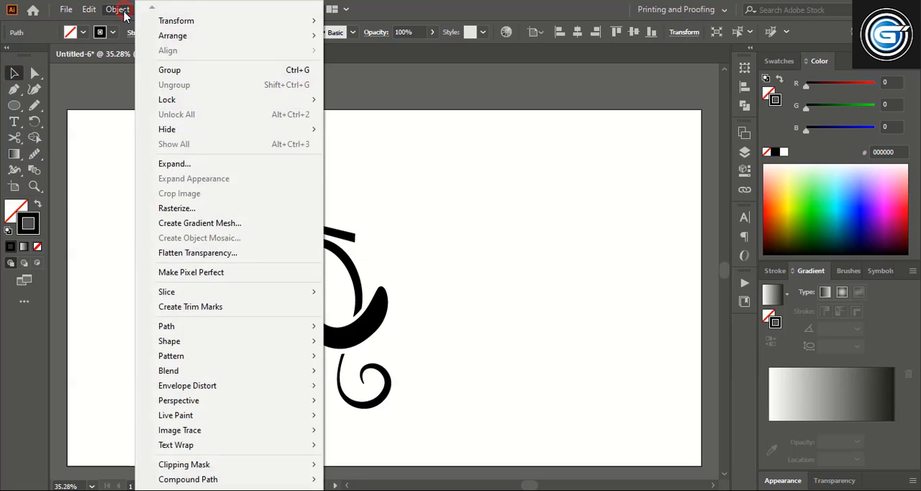
click(186, 164)
click(426, 327)
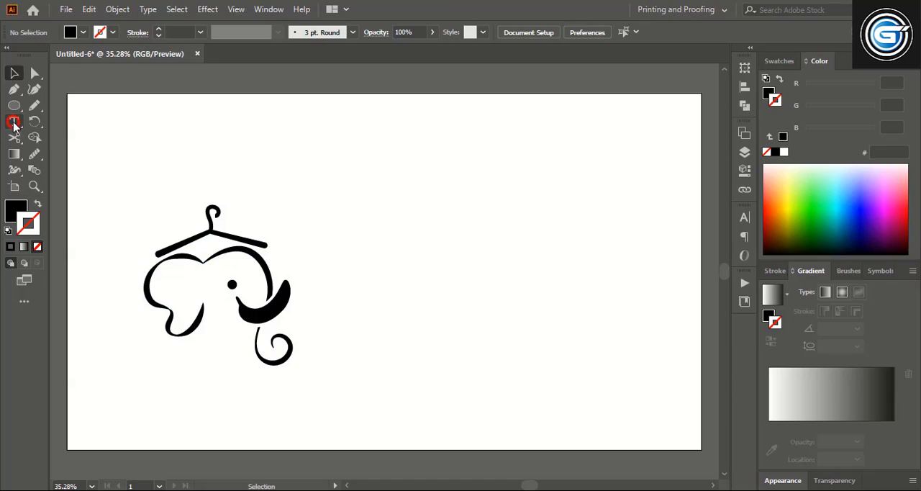
Step: Place a text line beside the elephant, enlarge it to 81.41 pt and stack two copies of it below
key(t)
click(334, 295)
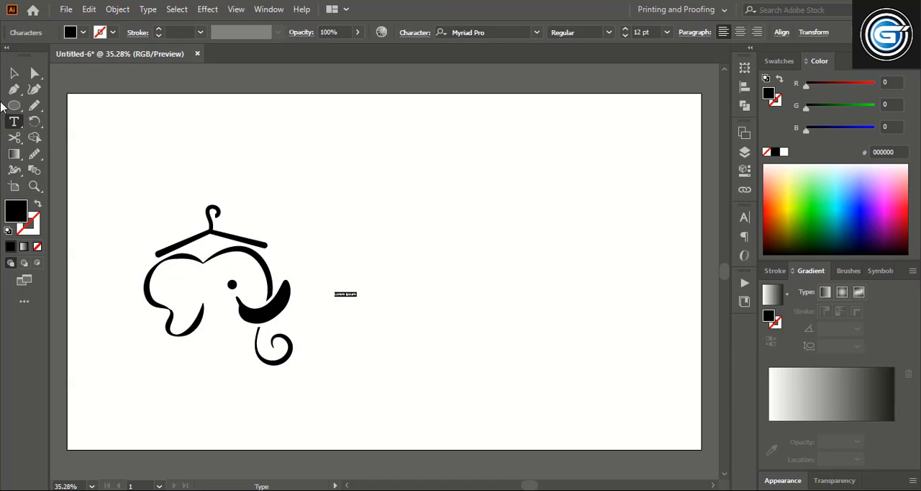
click(14, 73)
drag(358, 299, 404, 336)
drag(385, 296, 417, 327)
click(464, 382)
drag(416, 326, 419, 374)
Step: Replace the second text line with "& Bananas" and the third with "boutique"
double_click(369, 325)
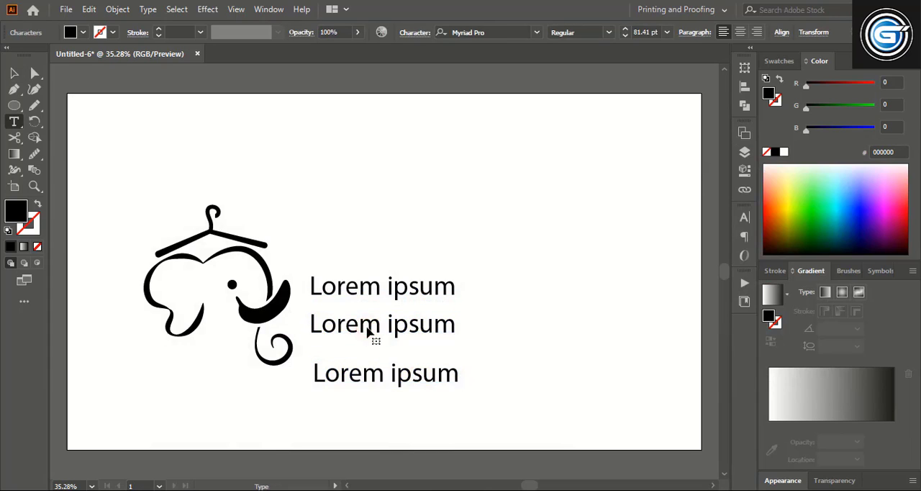
drag(310, 332, 544, 328)
text(& Bananas)
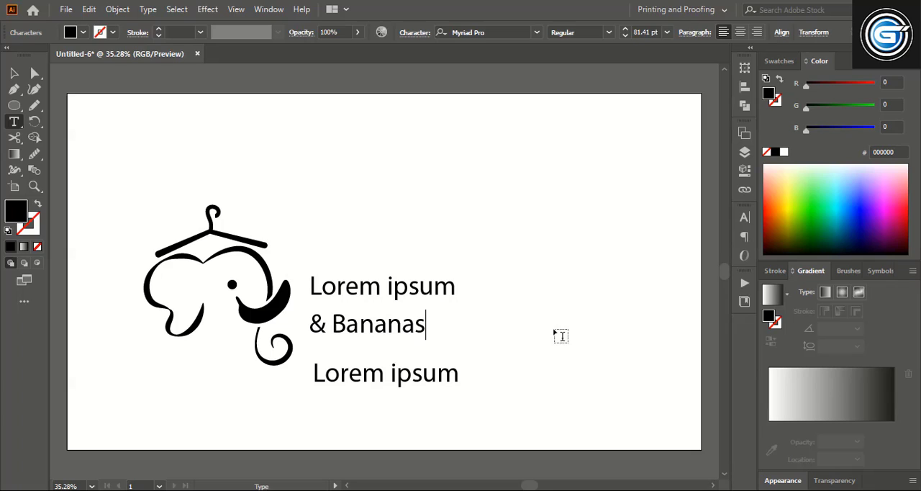
drag(315, 380, 474, 384)
text(B)
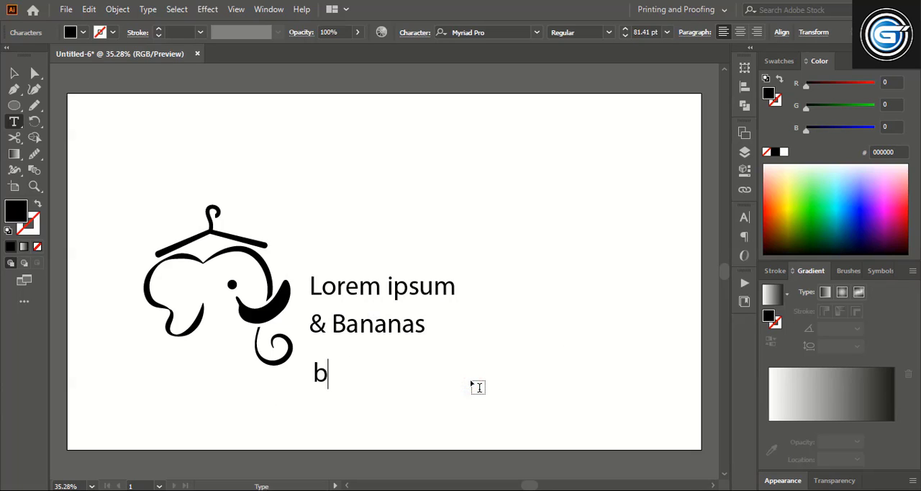
text(outique)
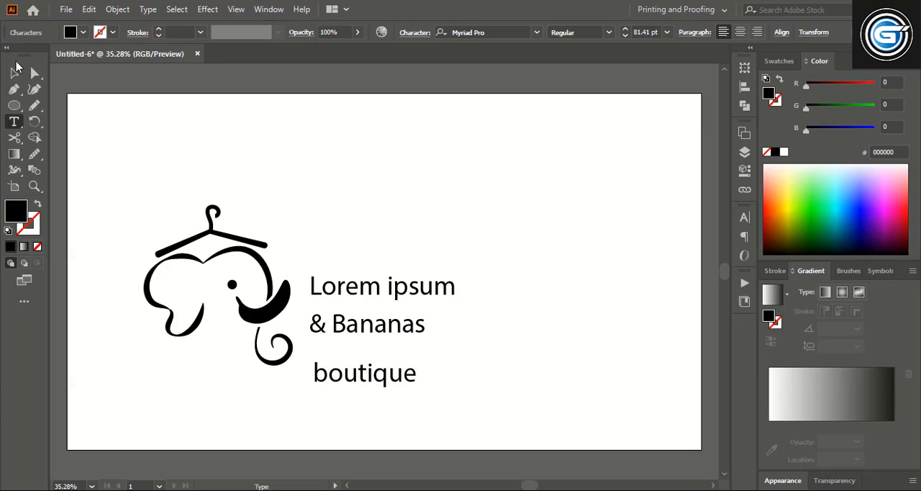
Step: Replace the first text line with "Elephants"
drag(316, 287, 554, 288)
text(E)
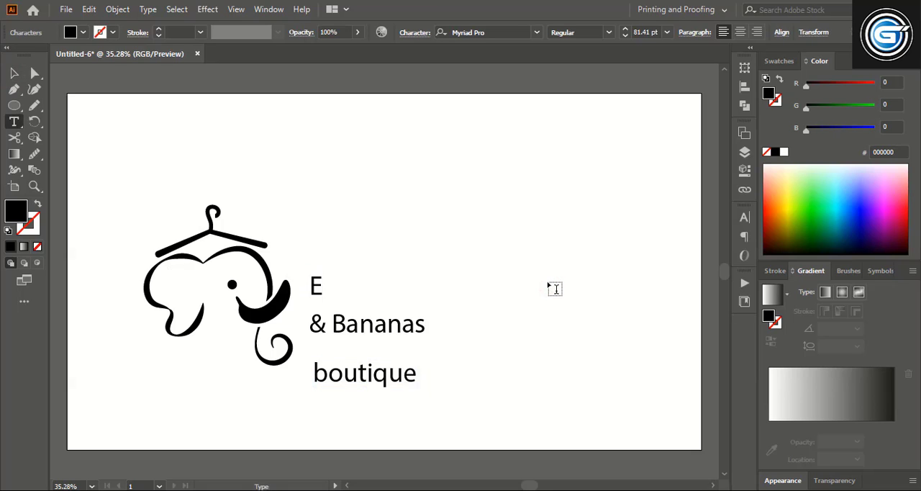
text(lephants)
key(Escape)
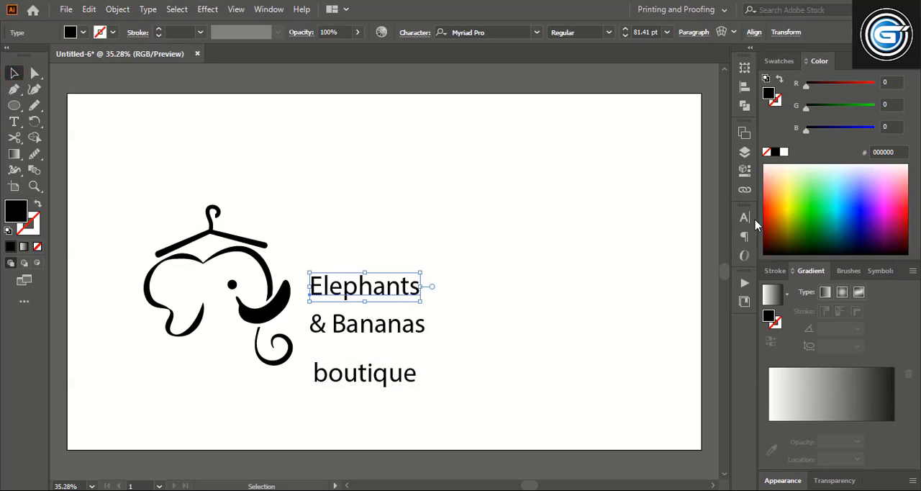
Step: Set "Elephants" in a flowing handwritten script font and enlarge it
click(513, 33)
text(satis)
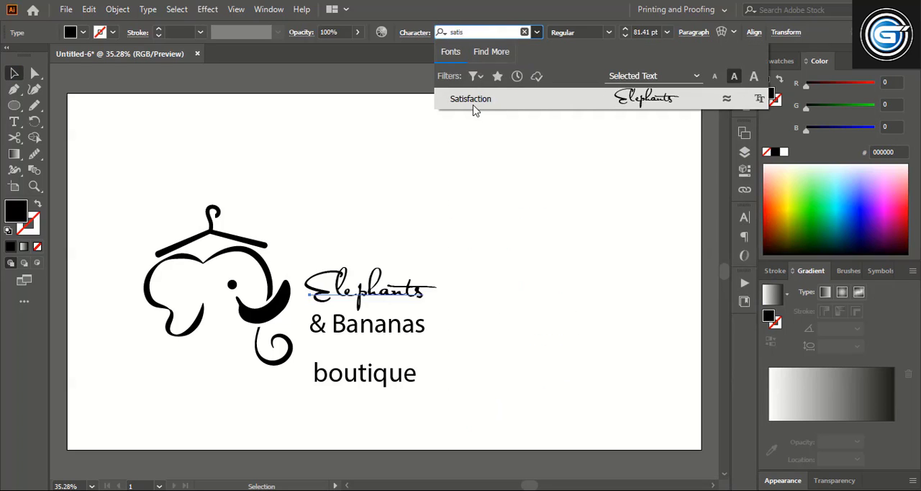
click(473, 107)
drag(448, 292, 541, 292)
click(513, 388)
Step: Move "& Bananas" to the right beneath "Elephants" and set its tracking to 200
drag(390, 335, 409, 334)
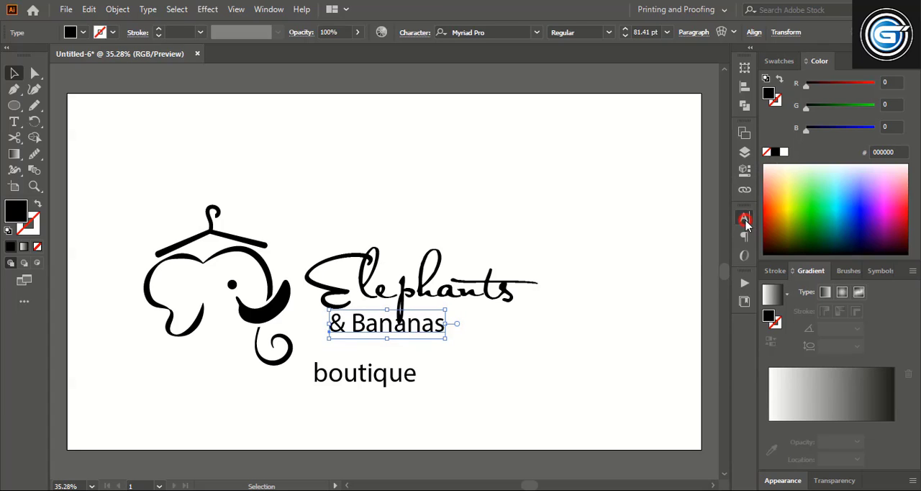
click(744, 218)
click(705, 289)
key(Return)
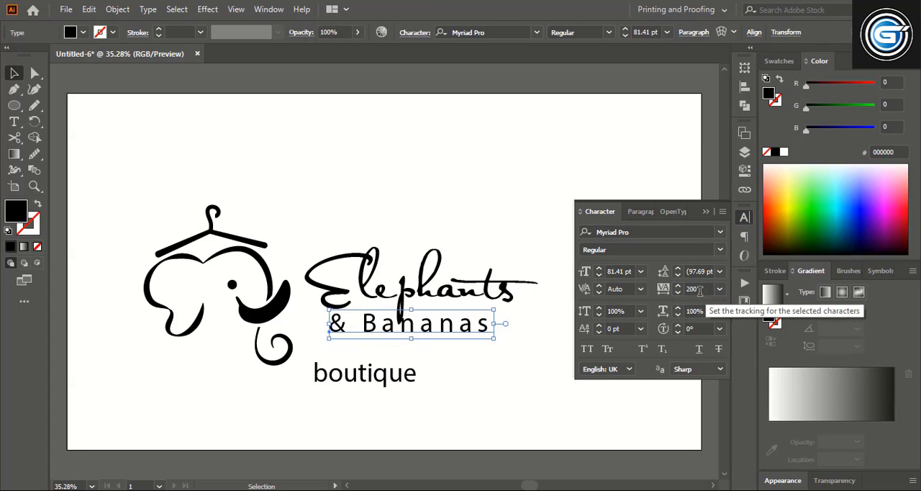
Step: Center "boutique" closely beneath "& Bananas" and reduce its size to 58.48 pt
drag(383, 380, 456, 352)
key(shift+Up)
key(shift+Up)
key(shift+Up)
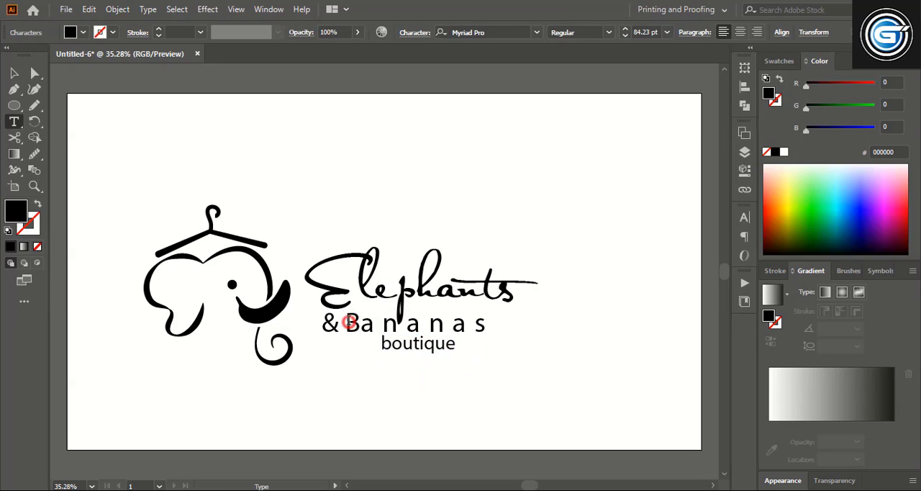
Step: Widen the tracking of the word "Bananas" in stages up to 450, excluding the ampersand
drag(349, 323, 507, 323)
click(744, 221)
click(698, 289)
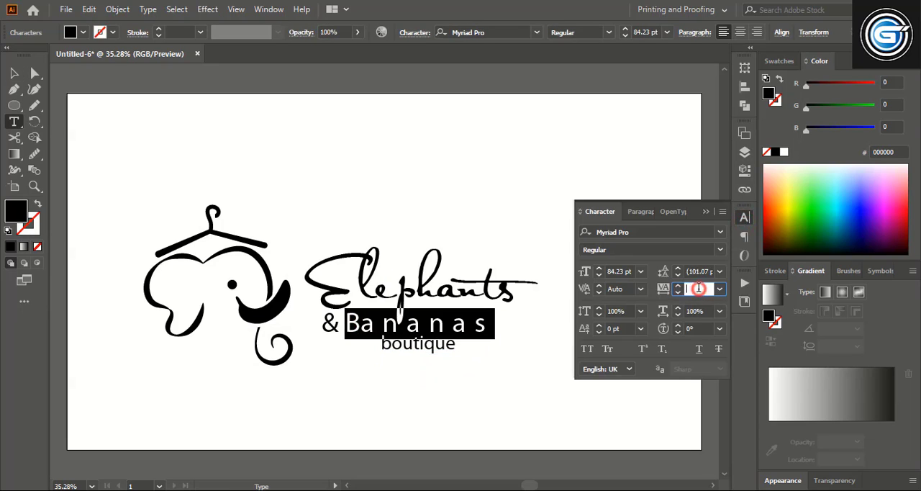
text(310)
key(Return)
drag(699, 288, 677, 298)
text(350)
key(Return)
text(400)
key(Return)
text(450)
key(Return)
click(705, 212)
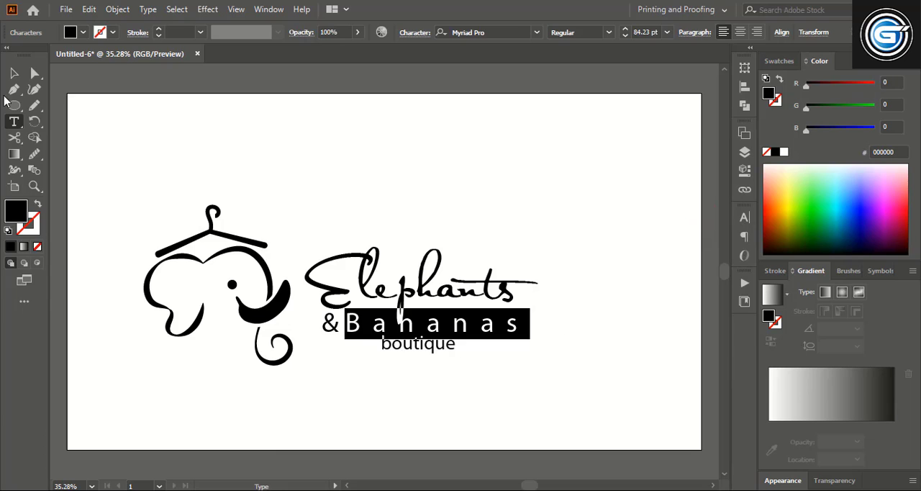
Step: Nudge the "& Bananas" line to the right beneath "Elephants"
click(13, 73)
key(shift+Right)
key(shift+Right)
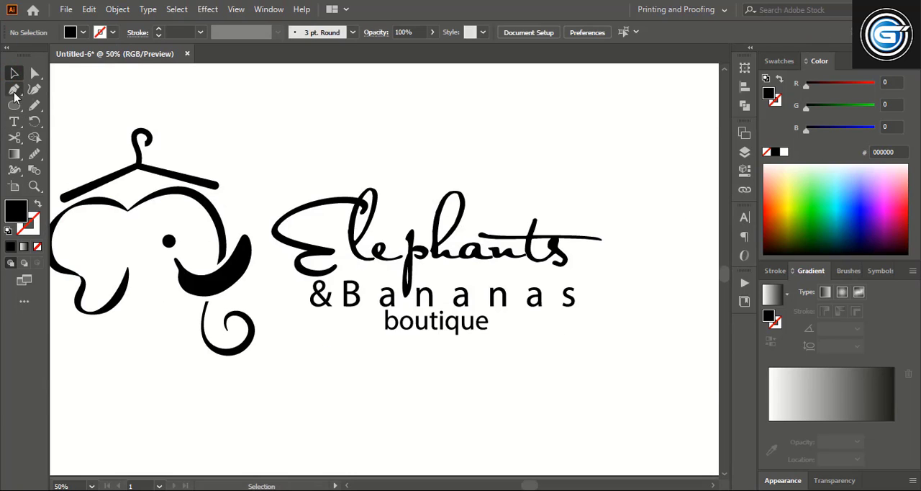
Step: Draw a horizontal line about 145 px long before "boutique" and give it a black 5 pt stroke without fill
click(14, 90)
click(310, 322)
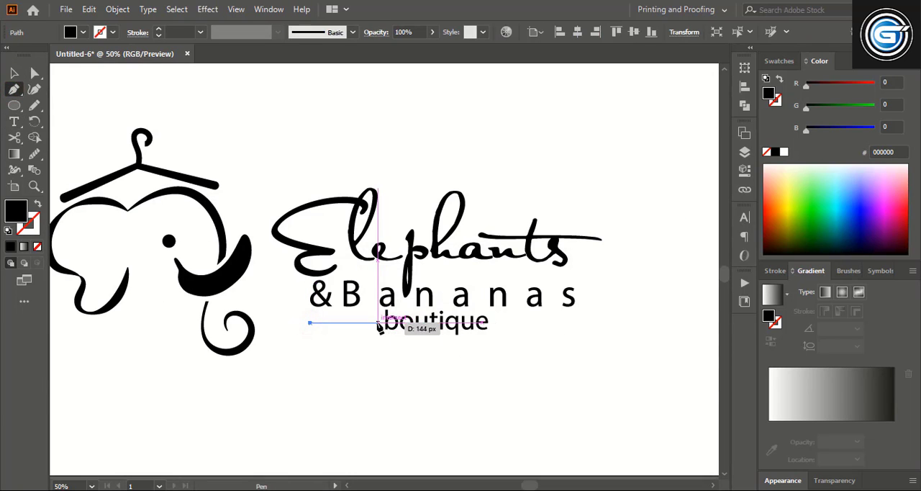
click(380, 323)
key(v)
click(228, 139)
click(339, 321)
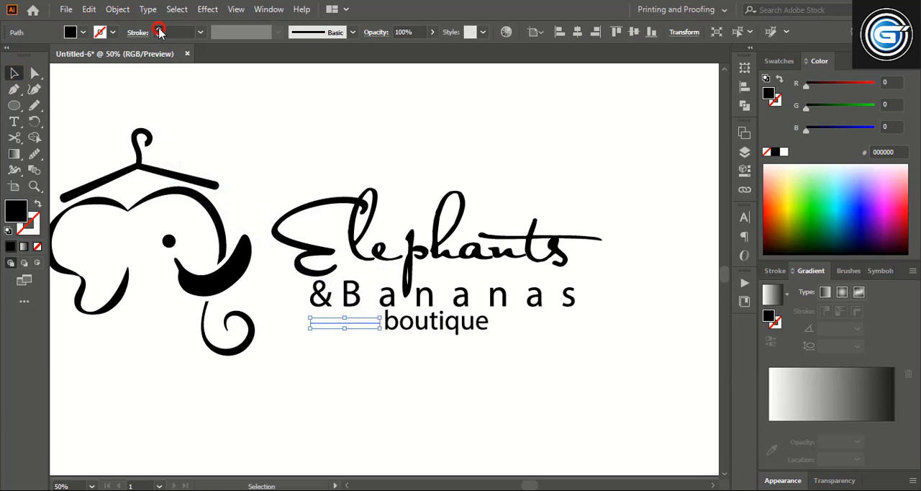
key(shift+x)
click(300, 175)
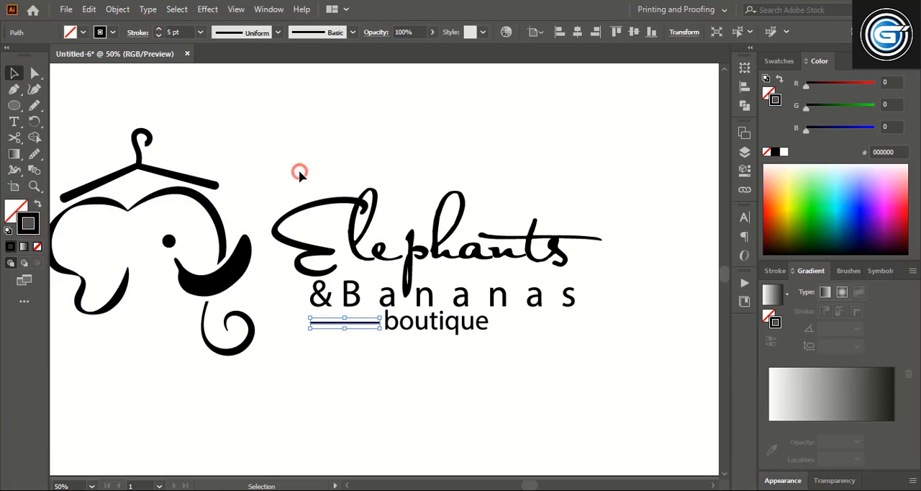
Step: Expand the line's stroke into a filled shape and place a copy level with it after "boutique"
click(370, 326)
click(118, 9)
click(165, 154)
key(Return)
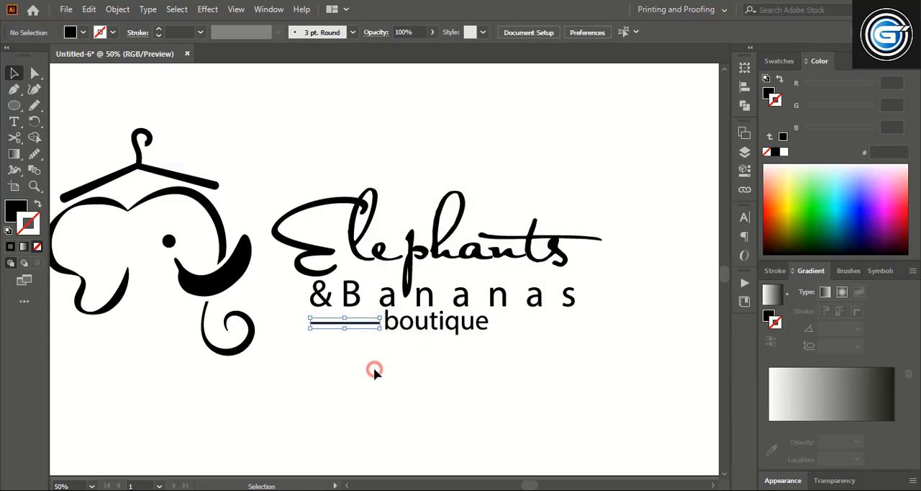
alt+drag(360, 322, 545, 322)
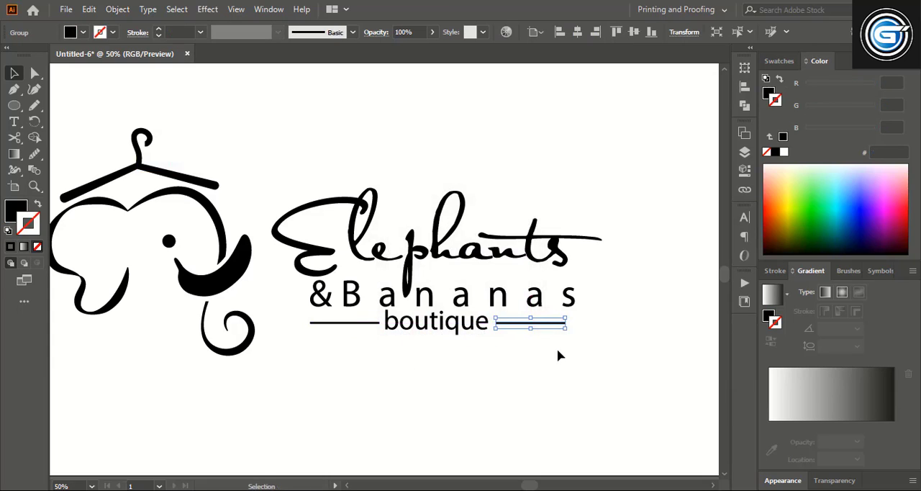
click(558, 352)
Step: Nudge "boutique" to the right to center it between the two lines
click(456, 323)
key(shift+Right)
key(shift+Right)
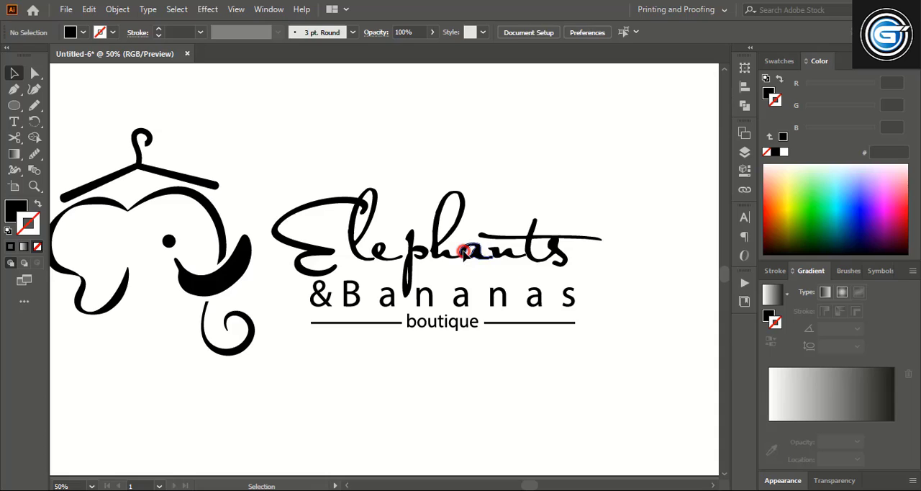
Step: Fill the "Elephants" lettering with a green swatch and lower its green value to get a teal color
click(465, 251)
click(778, 62)
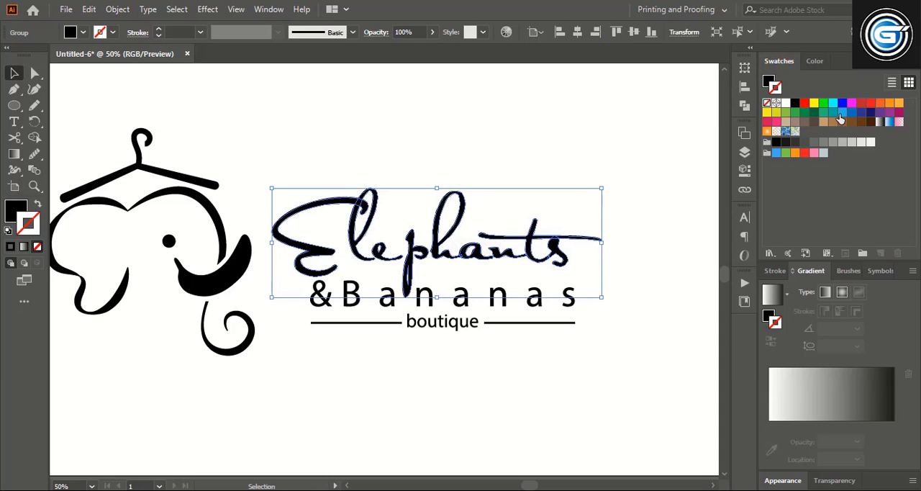
click(824, 113)
key(ctrl+z)
click(15, 209)
click(780, 62)
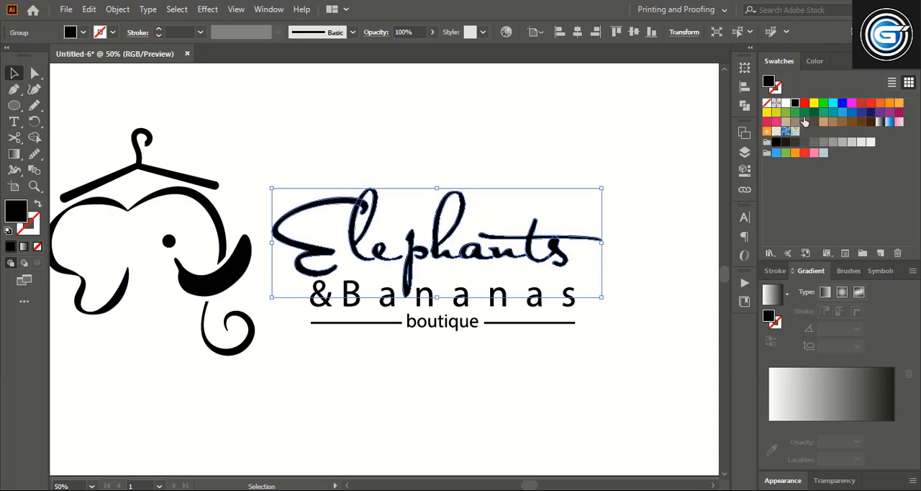
click(803, 113)
click(819, 61)
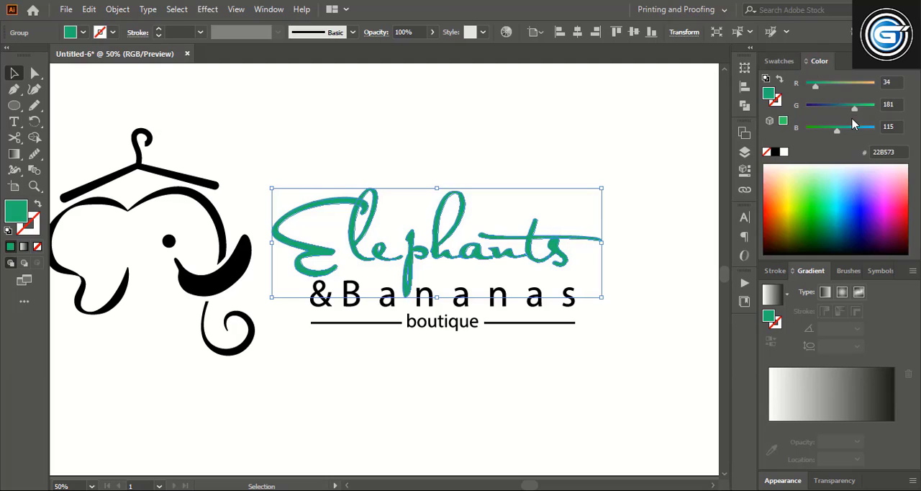
drag(854, 108, 849, 110)
Step: Fill the "& Bananas" line with a medium gray swatch
click(432, 295)
click(780, 61)
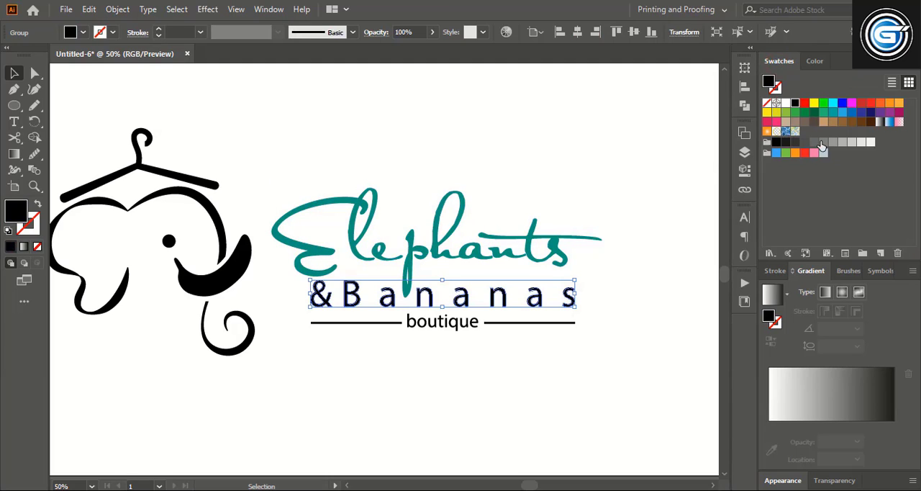
click(823, 141)
click(623, 328)
Step: Color "boutique" and its two side lines with the teal sampled from "Elephants"
drag(519, 355, 370, 316)
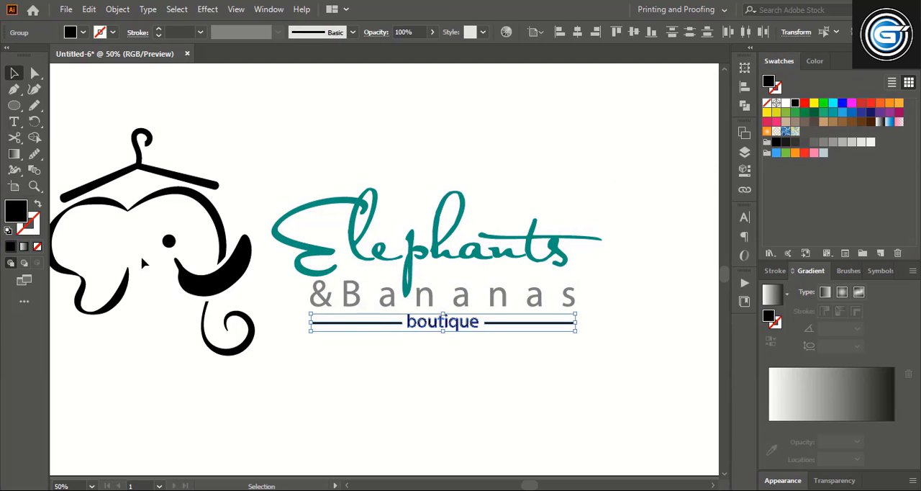
click(34, 153)
click(328, 202)
key(v)
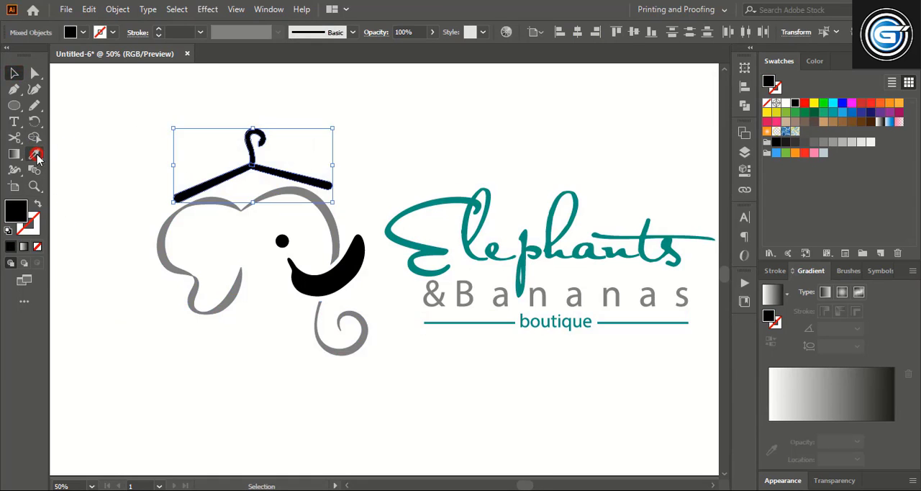
Step: Color the hanger with the lettering's teal and the elephant's head and trunk outlines with its gray, using the Eyedropper
key(i)
click(415, 210)
click(14, 72)
click(259, 349)
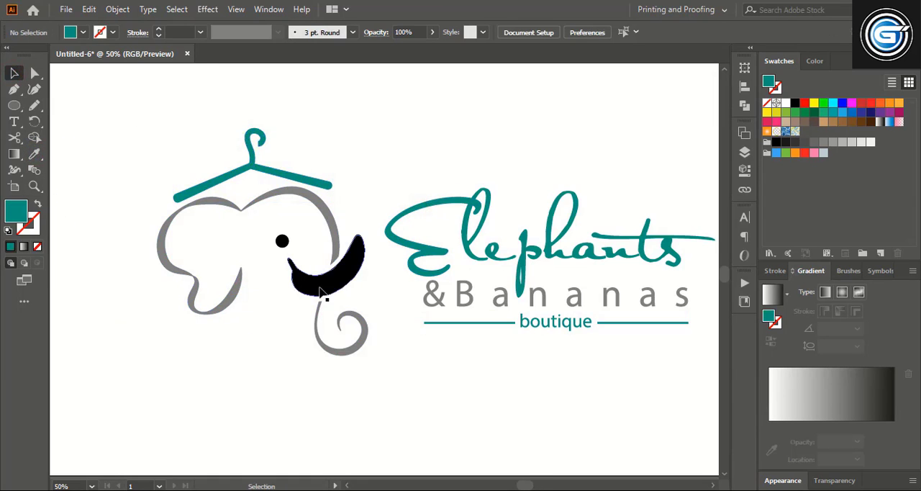
Step: Color the elephant's eye with the gray sampled from the head outline
click(282, 242)
click(34, 154)
click(210, 194)
click(14, 73)
click(388, 216)
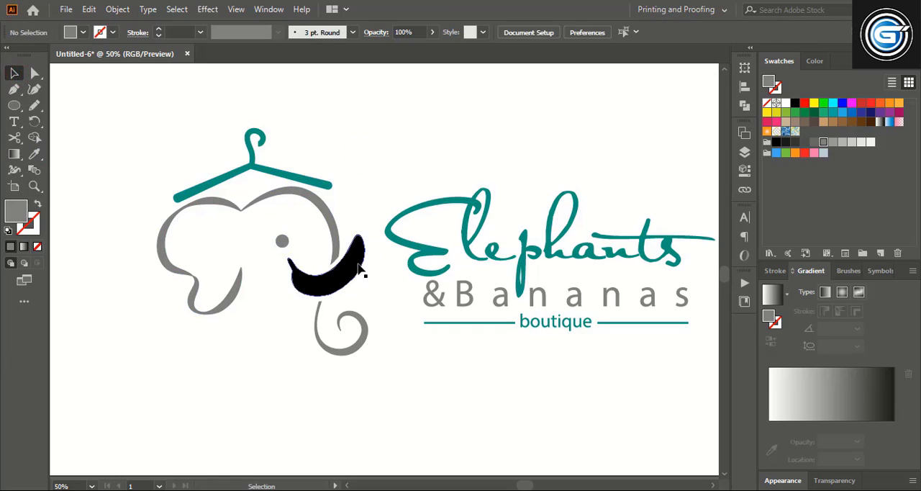
Step: Fill the banana-shaped tusk with an orange swatch and raise its green value for a banana yellow
click(353, 249)
click(899, 104)
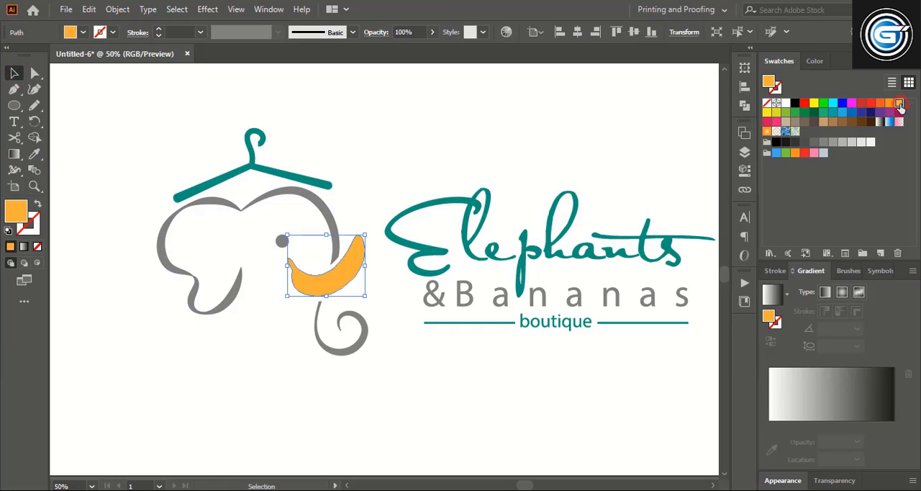
click(810, 61)
click(860, 107)
click(551, 161)
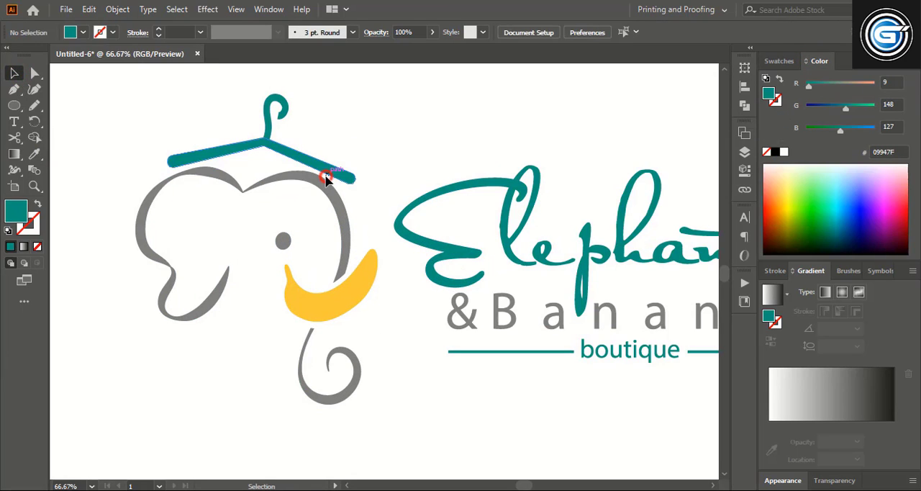
Step: Reshape the outer ends of both hanger arms into wider, squared tips by editing their anchor points
click(325, 171)
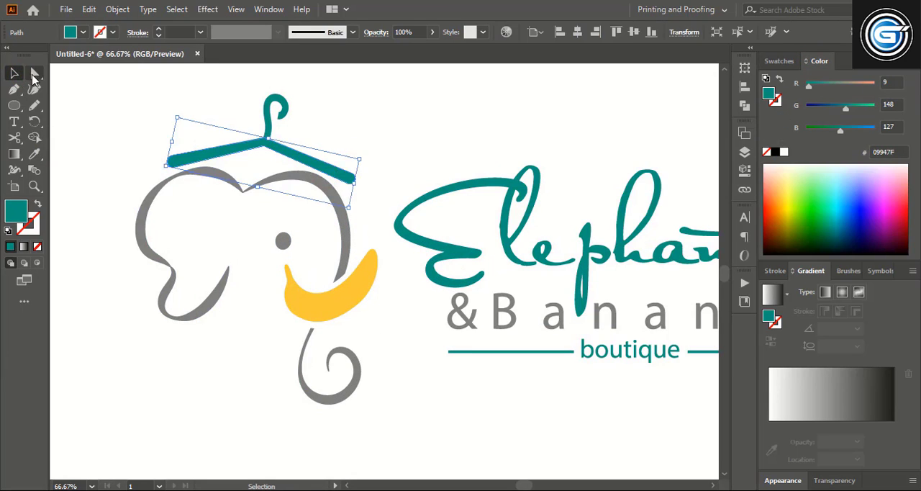
click(34, 73)
click(351, 176)
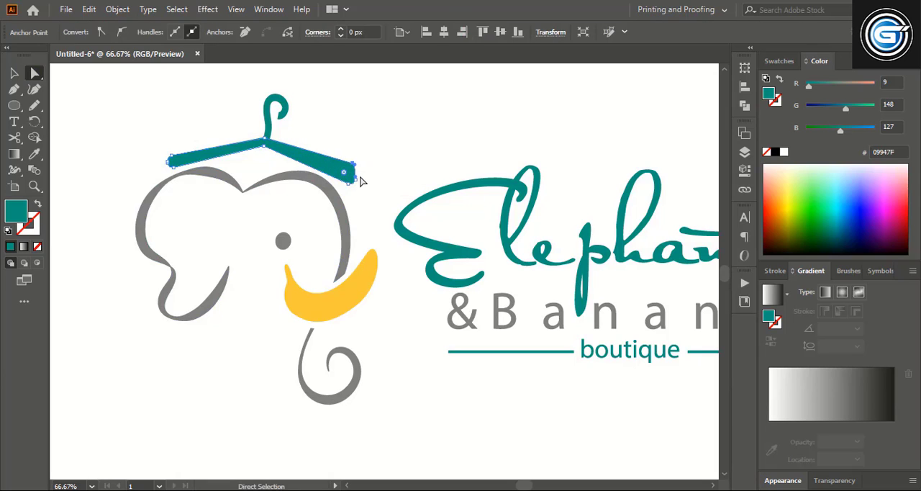
click(171, 158)
Step: Draw a thin curved crescent about 76 px wide and 65 px high along the banana with the Pen tool
click(15, 89)
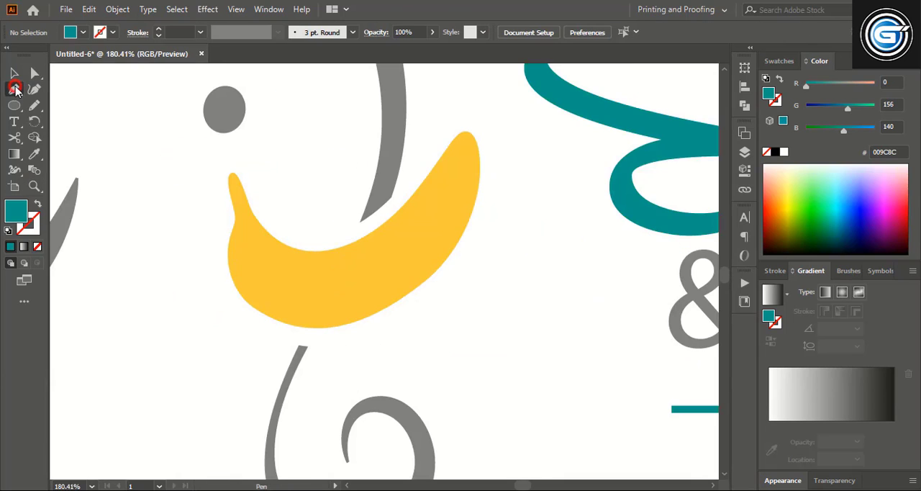
click(456, 167)
drag(328, 274, 239, 284)
click(328, 274)
drag(457, 167, 503, 210)
click(14, 73)
scroll(526, 305, down, 3)
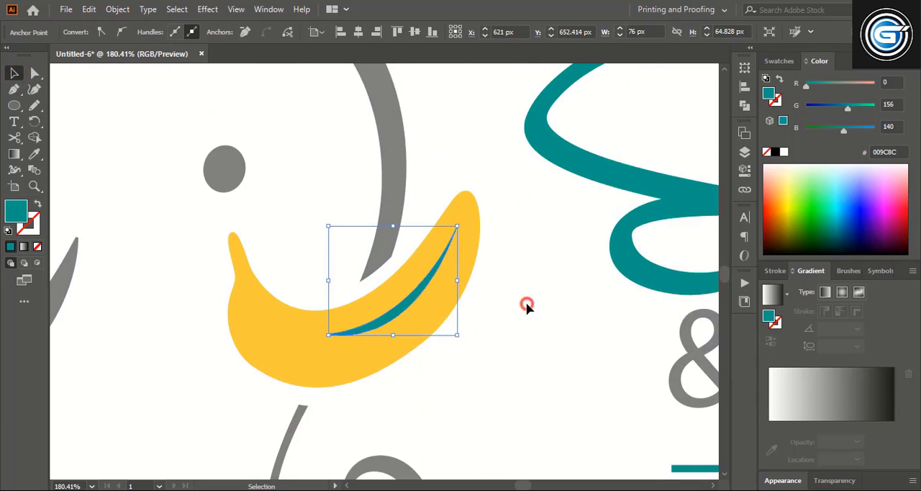
Step: Subtract the crescent from the banana to leave a curved highlight cutout
drag(526, 304, 417, 273)
click(745, 111)
click(611, 100)
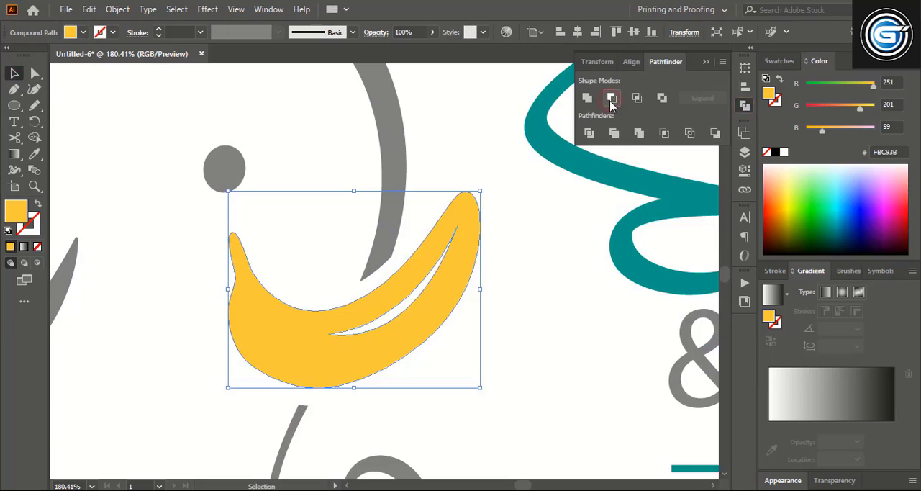
click(544, 288)
Step: Export the artboard with Save for Web as a transparent 1920 × 1080 px PNG-24 named 1.png
key(ctrl+0)
click(65, 10)
click(328, 273)
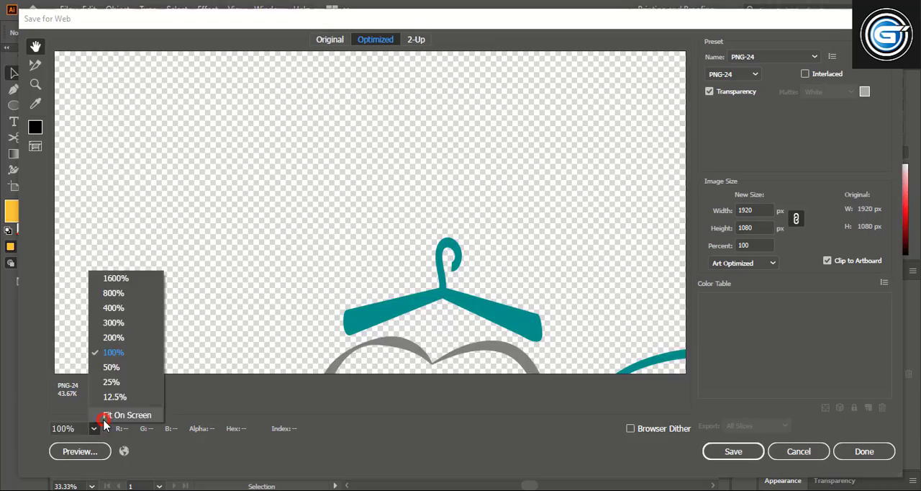
click(115, 415)
click(716, 452)
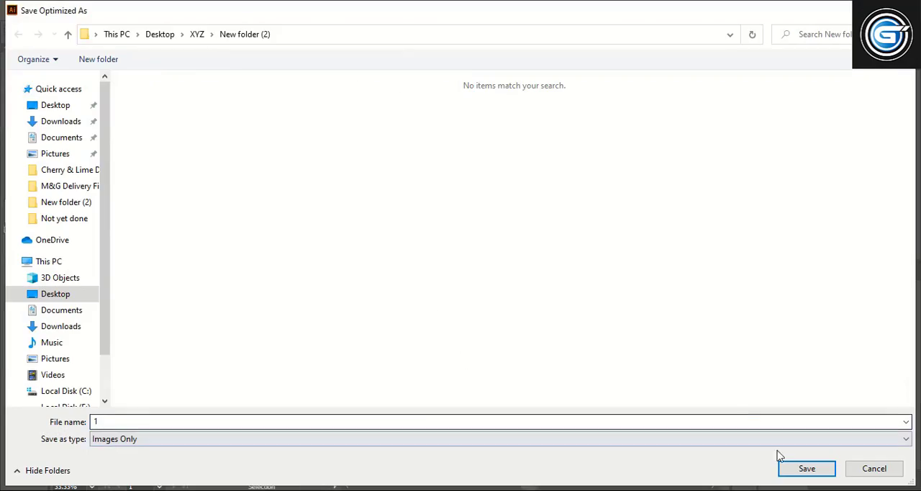
click(806, 468)
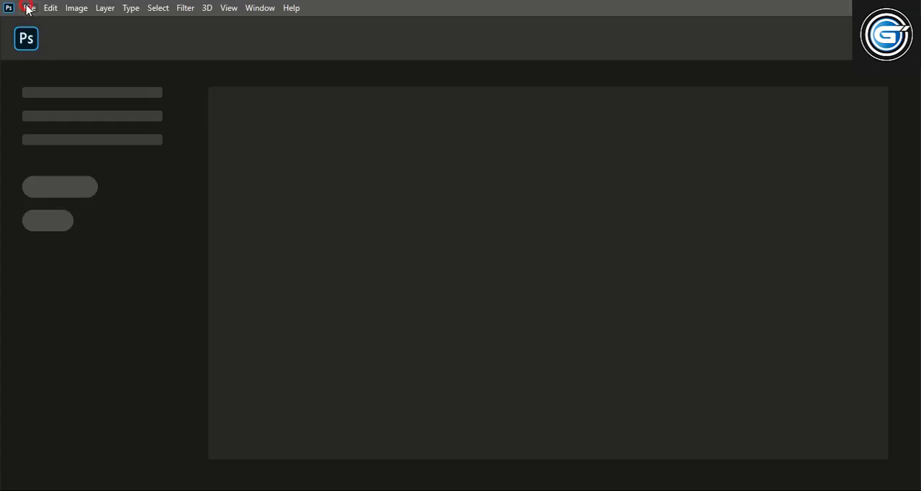
Step: Switch to Photoshop and open the "3d glass window logo mockup" PSD file
click(29, 8)
click(45, 36)
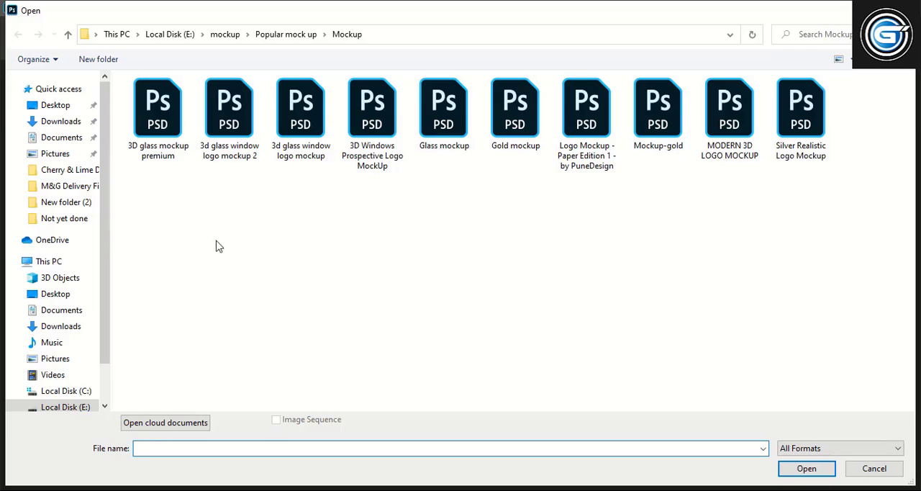
click(301, 115)
click(806, 469)
Step: Open the exported logo image 1.png
click(23, 7)
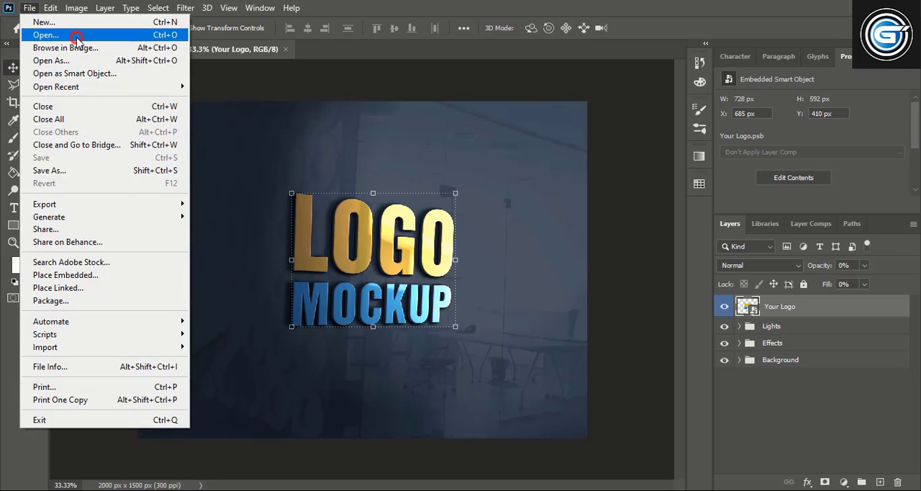
click(41, 35)
click(178, 131)
click(805, 468)
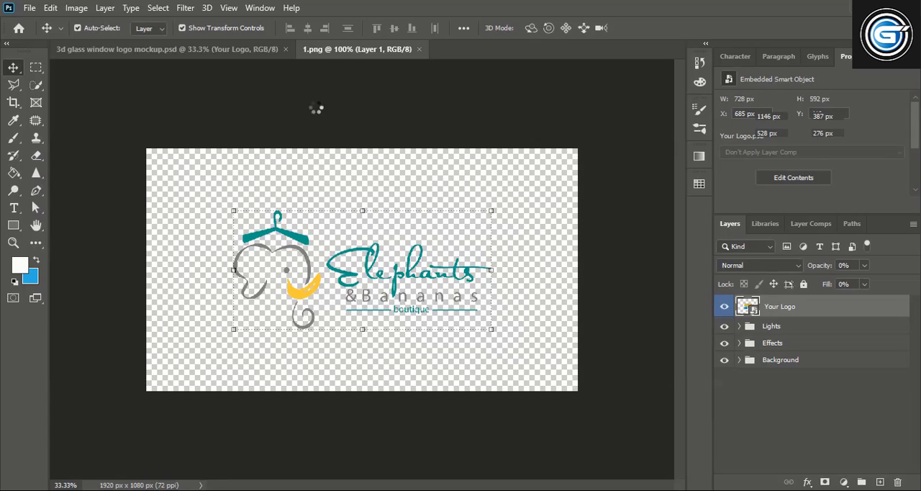
Step: Open the contents of the mockup's "Your Logo" smart object and move the elephant logo from 1.png into it
click(199, 48)
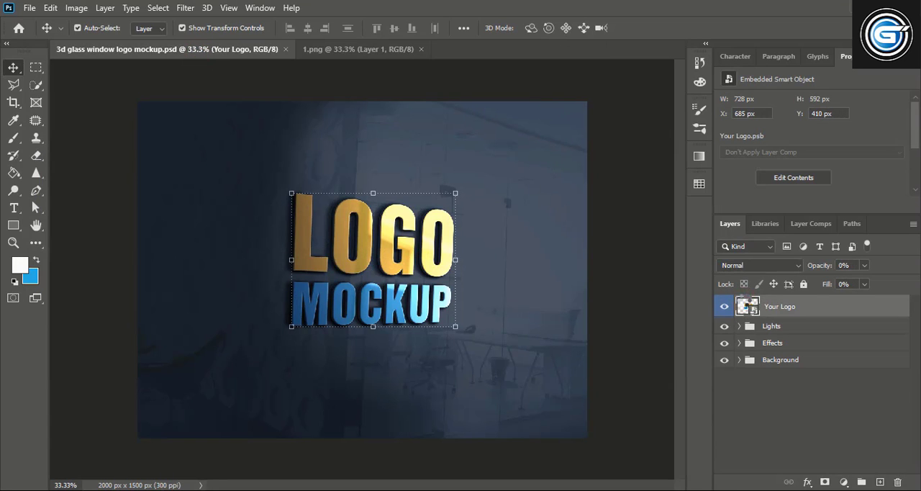
double_click(747, 306)
click(320, 48)
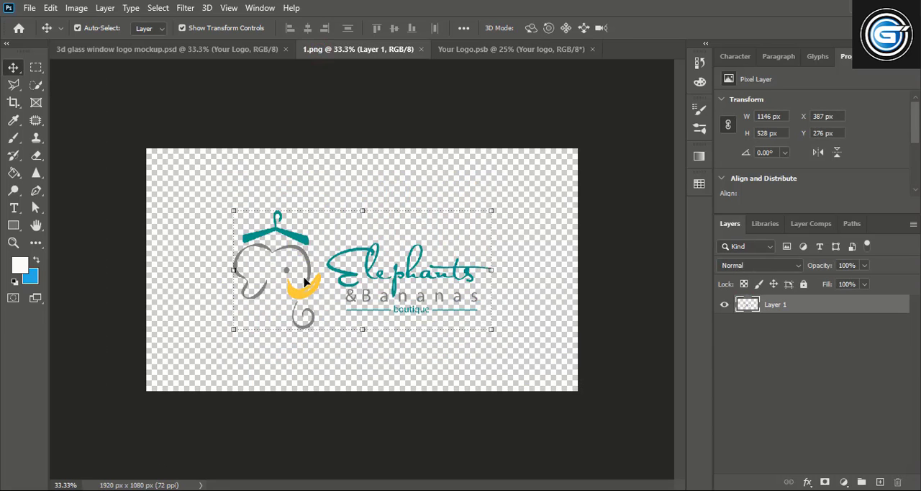
drag(292, 241, 360, 306)
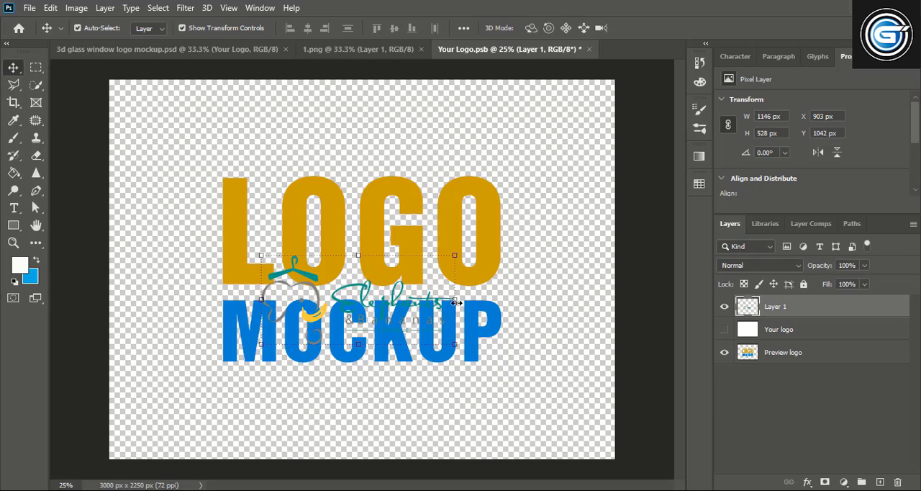
Step: Enlarge the placed logo to about 1978 × 912 px over the placeholder and hide the "Preview logo" layer
drag(456, 303, 492, 266)
click(666, 29)
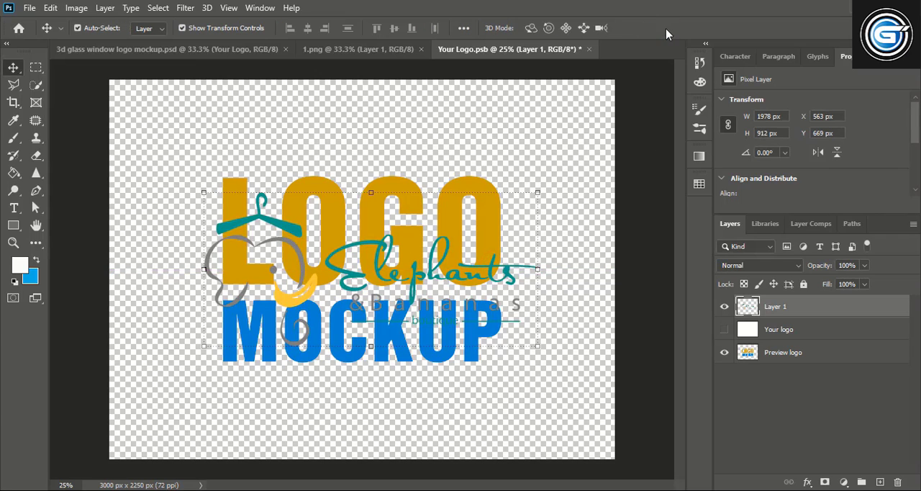
click(725, 352)
Step: Close Your Logo.psb with its changes saved and return to the mockup to view the updated logo
click(588, 49)
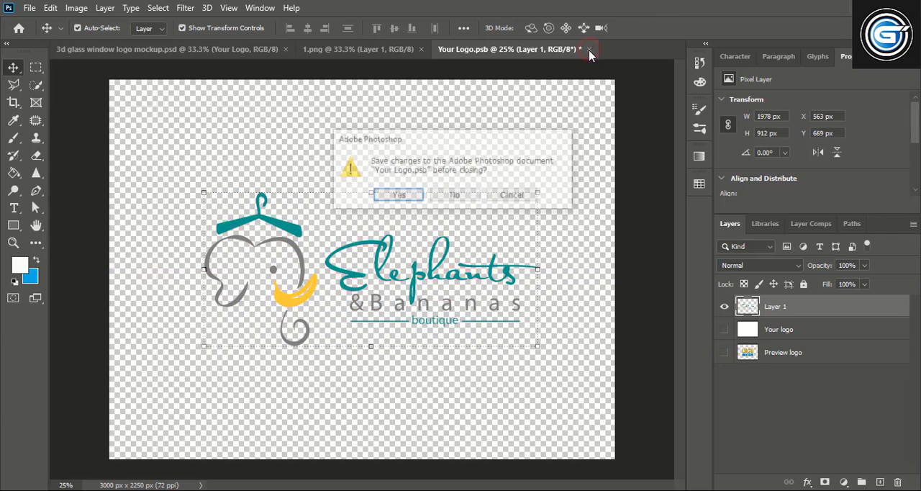
click(411, 197)
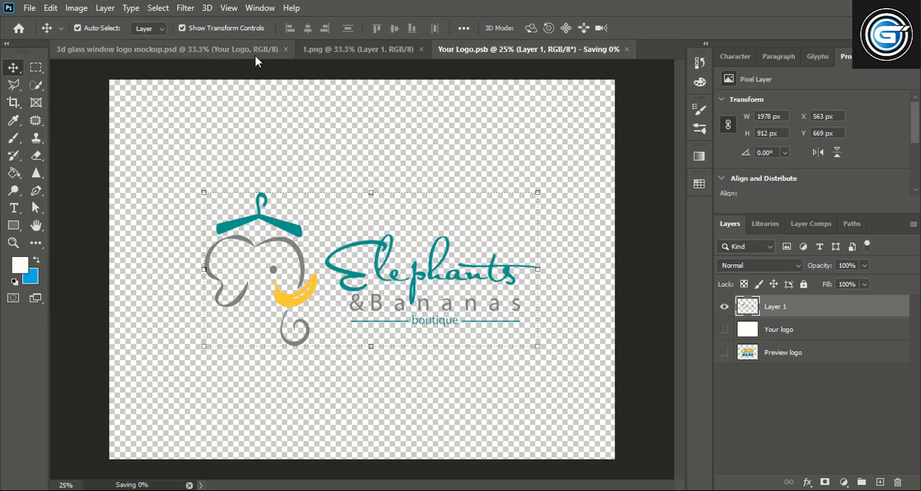
click(218, 49)
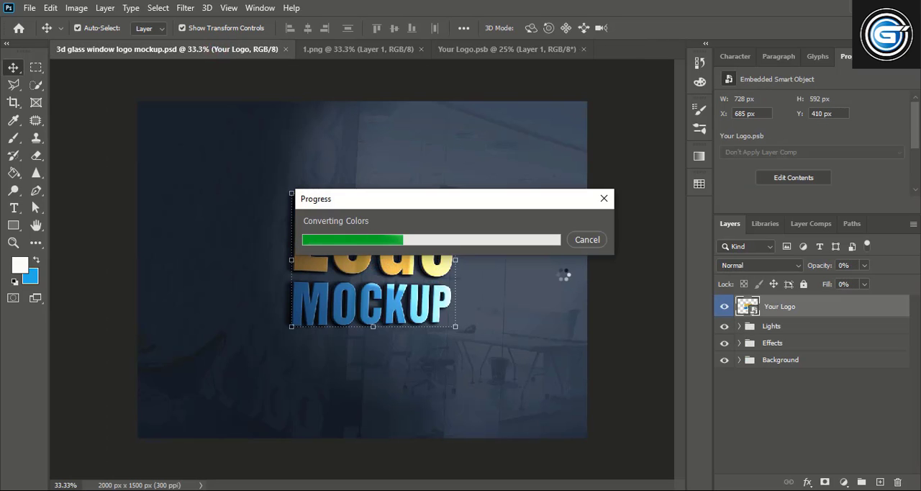
click(608, 245)
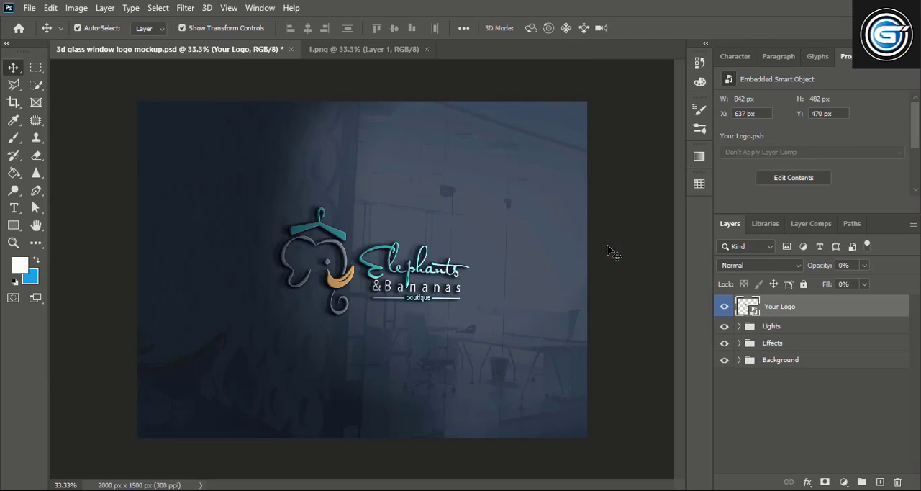
key(ctrl+plus)
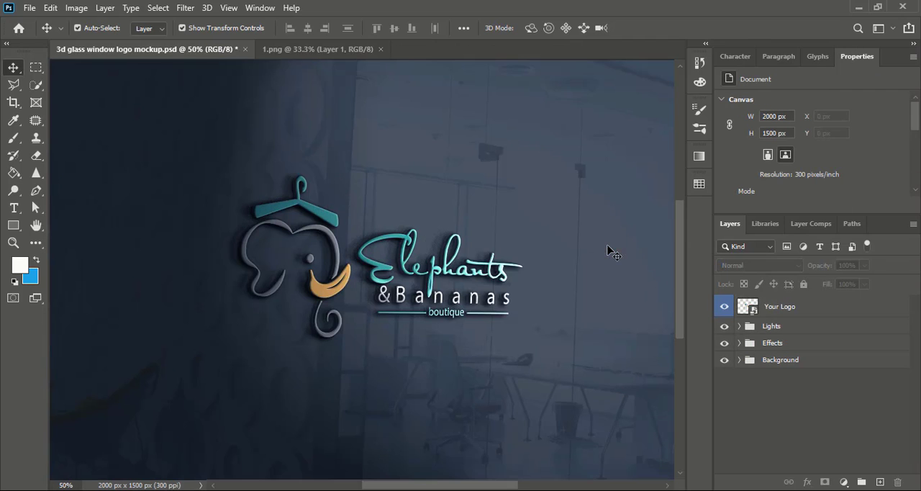